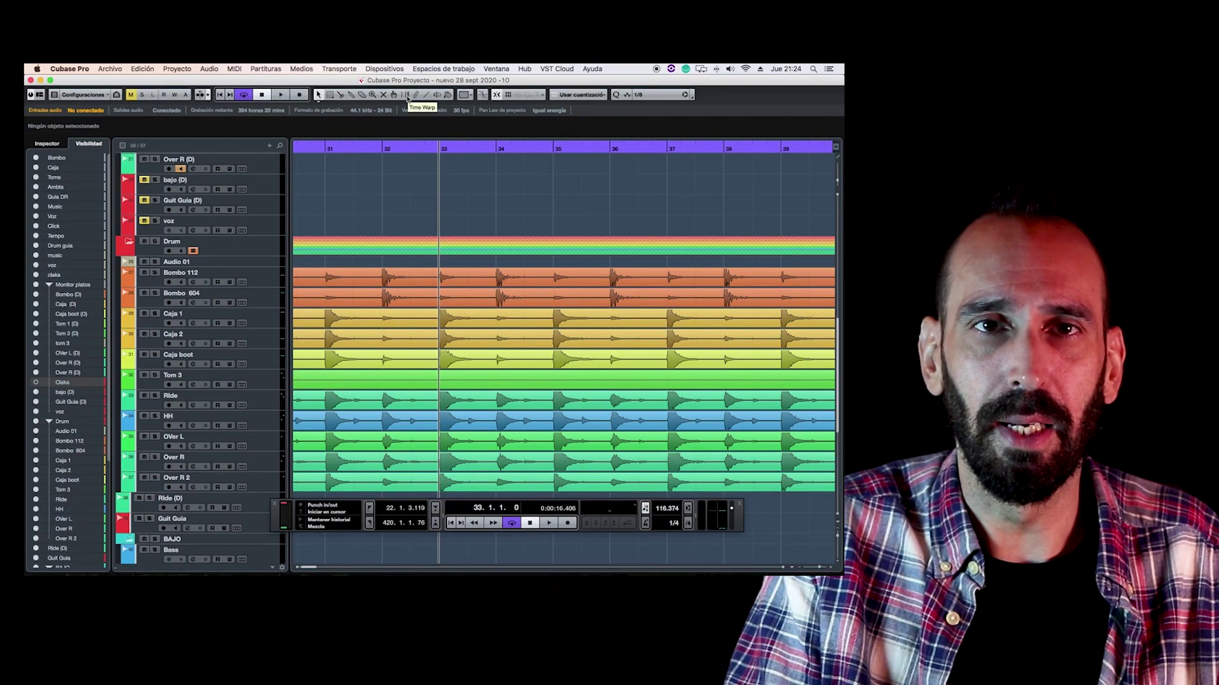
Use Time Warp to align the bar 34 line with its kick hit, and check the following bar lines against the drum hits
click(407, 95)
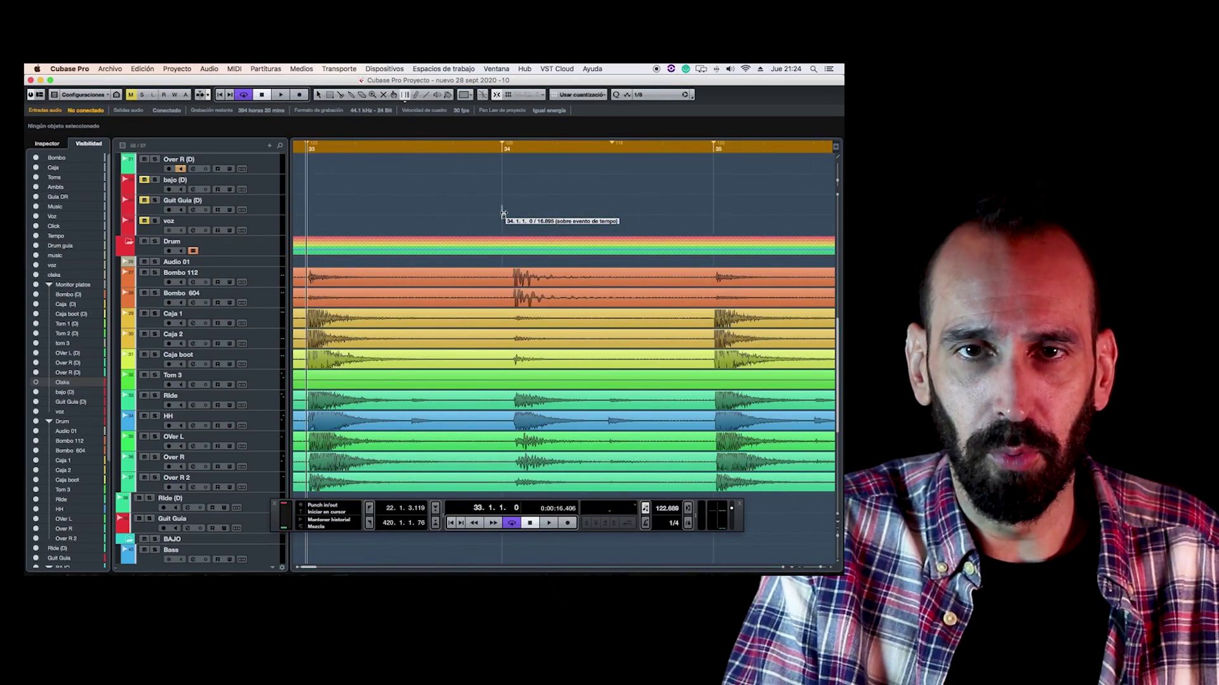
drag(503, 214, 512, 216)
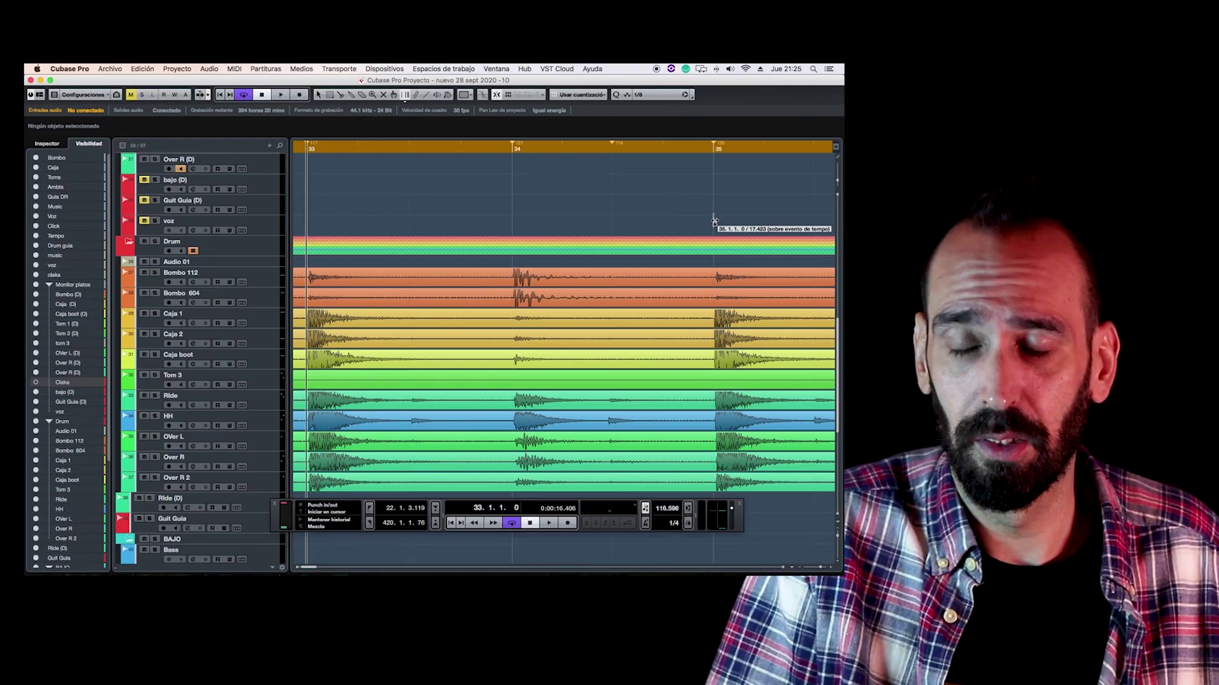
key(g)
key(g)
scroll(620, 207, right, 2)
scroll(620, 207, right, 4)
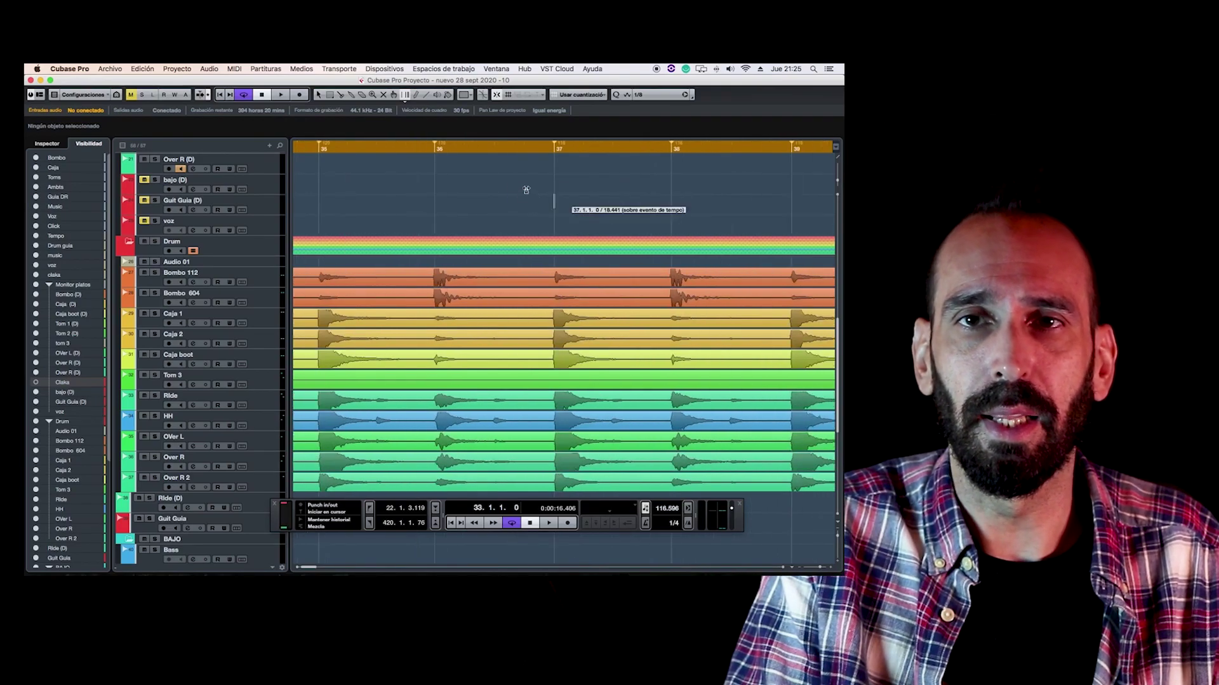
drag(526, 190, 440, 172)
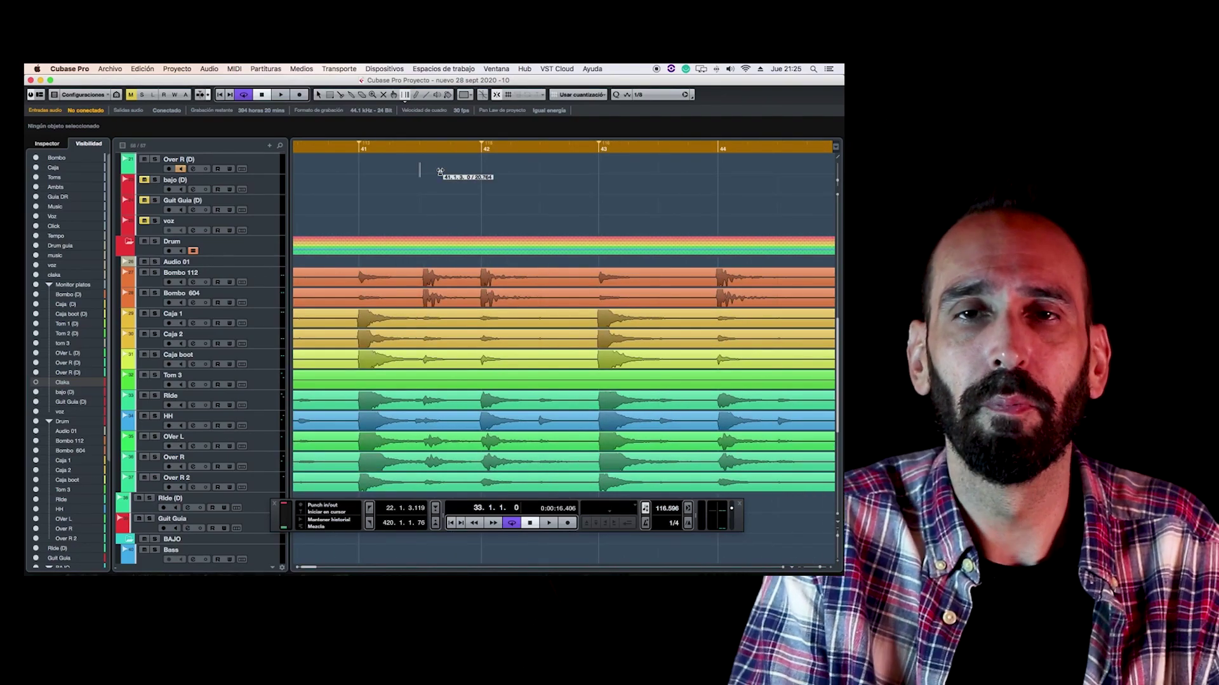
drag(440, 172, 392, 259)
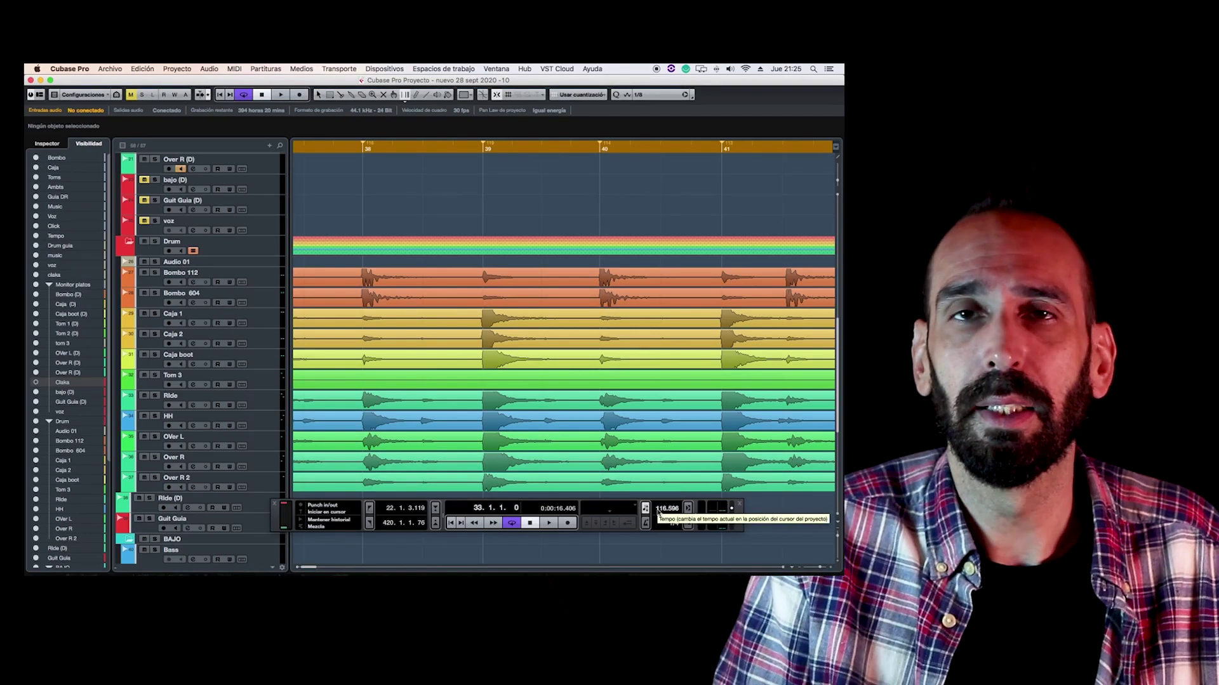
Play the drum tracks from bar 38 to check them by ear against the tempo map, and stop playback
click(348, 150)
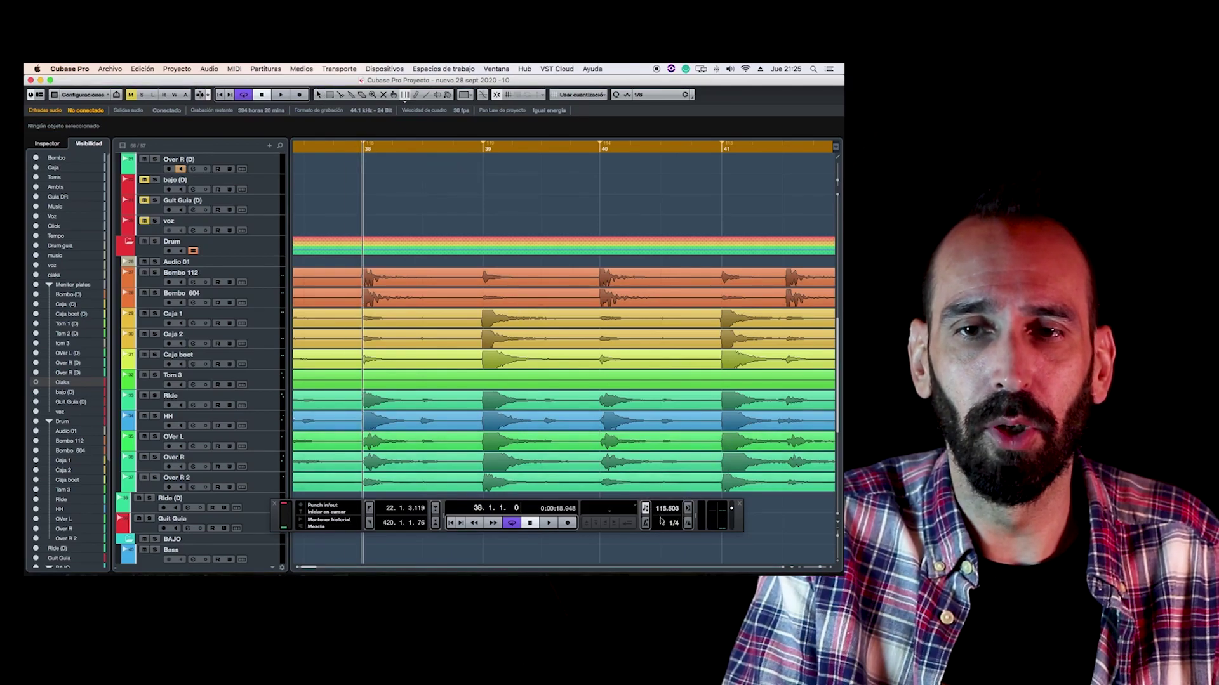
key(space)
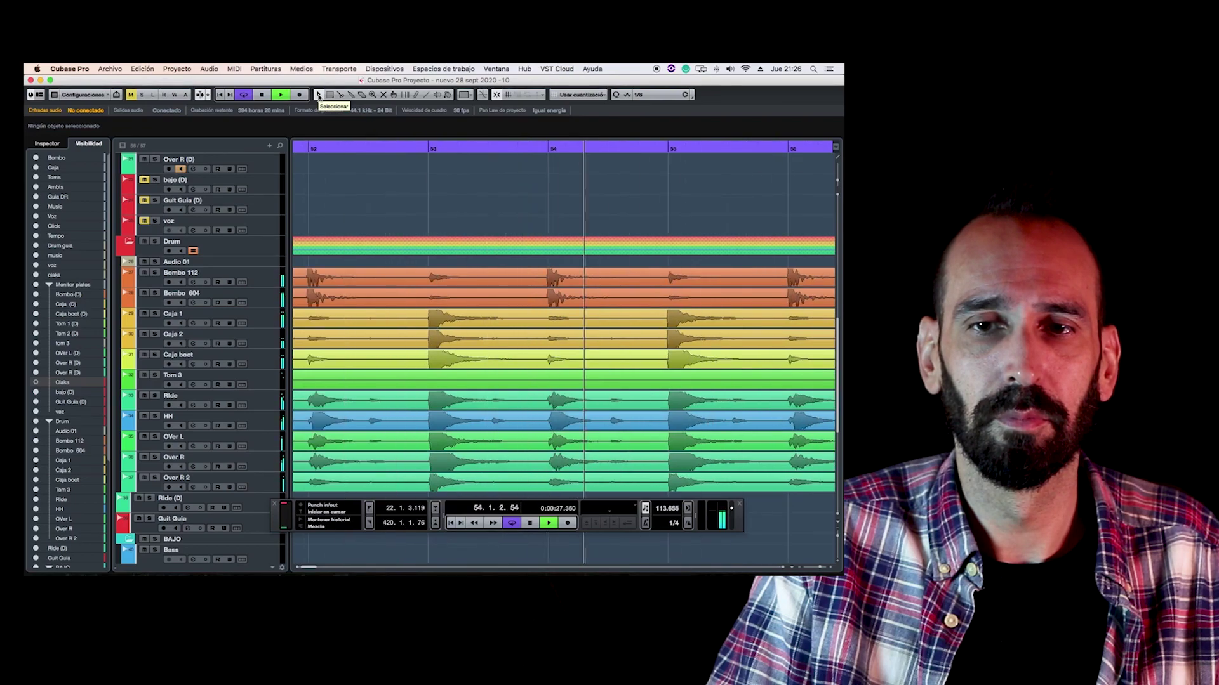
key(space)
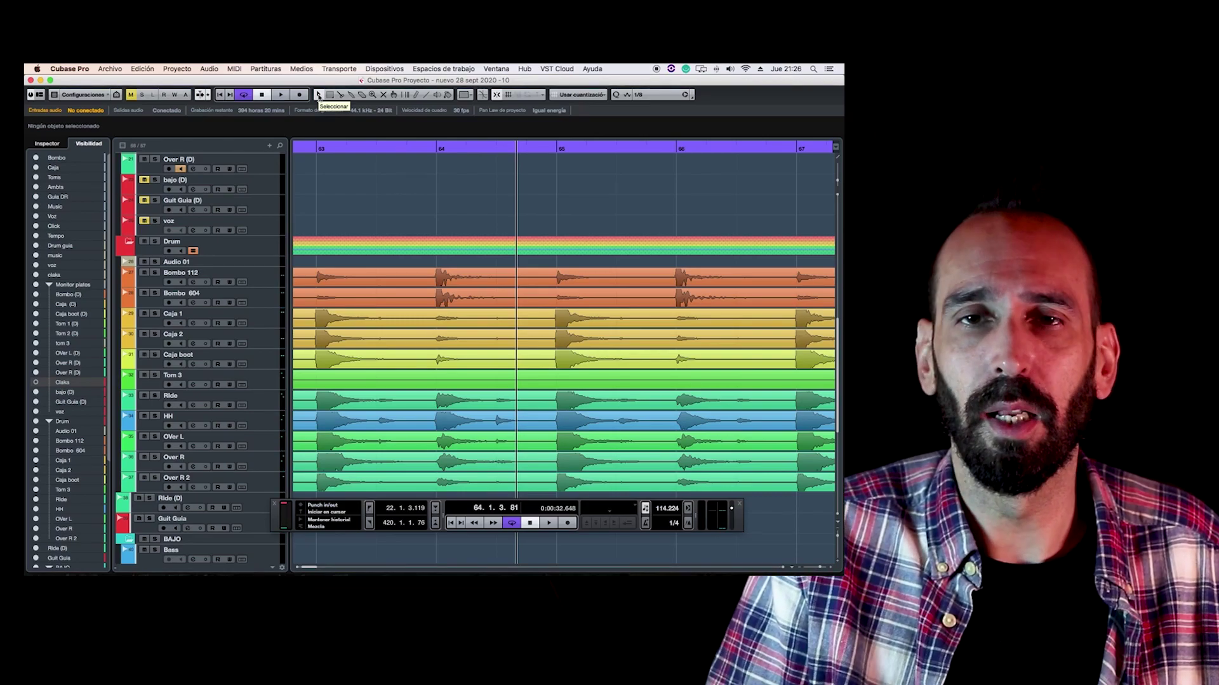
Examine the drum waveforms against the bar grid, over the whole song and closely around bar 31
key(g)
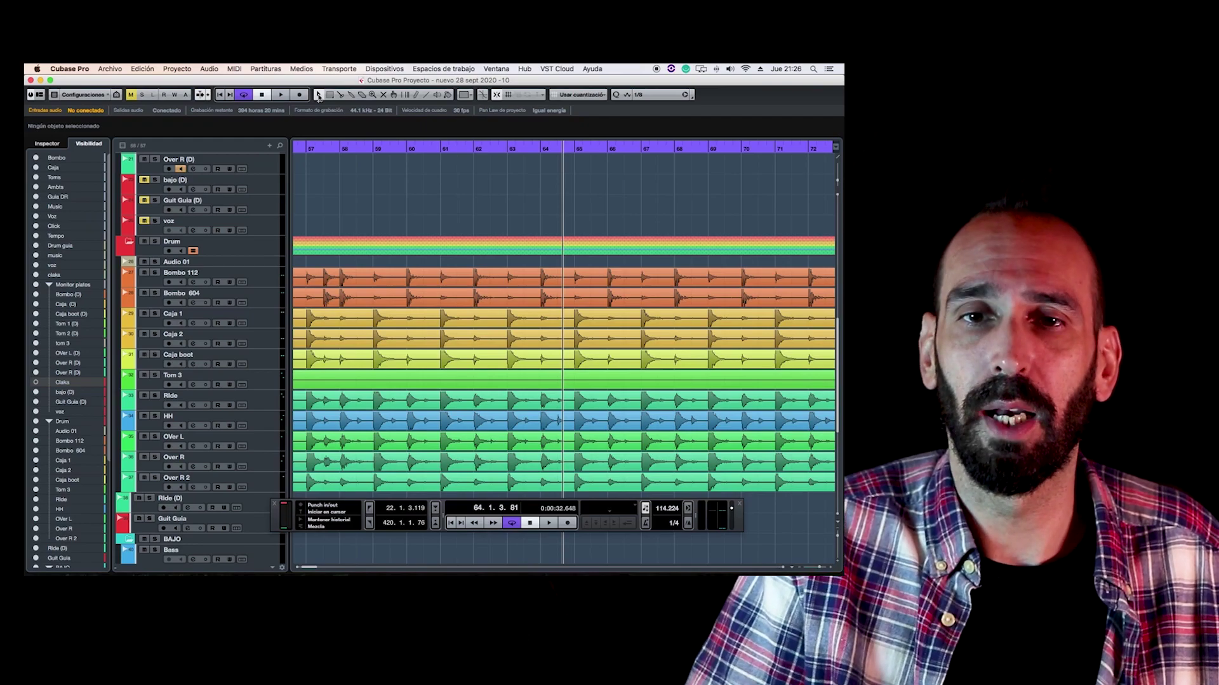
key(g)
key(g)
key(g)
key(g)
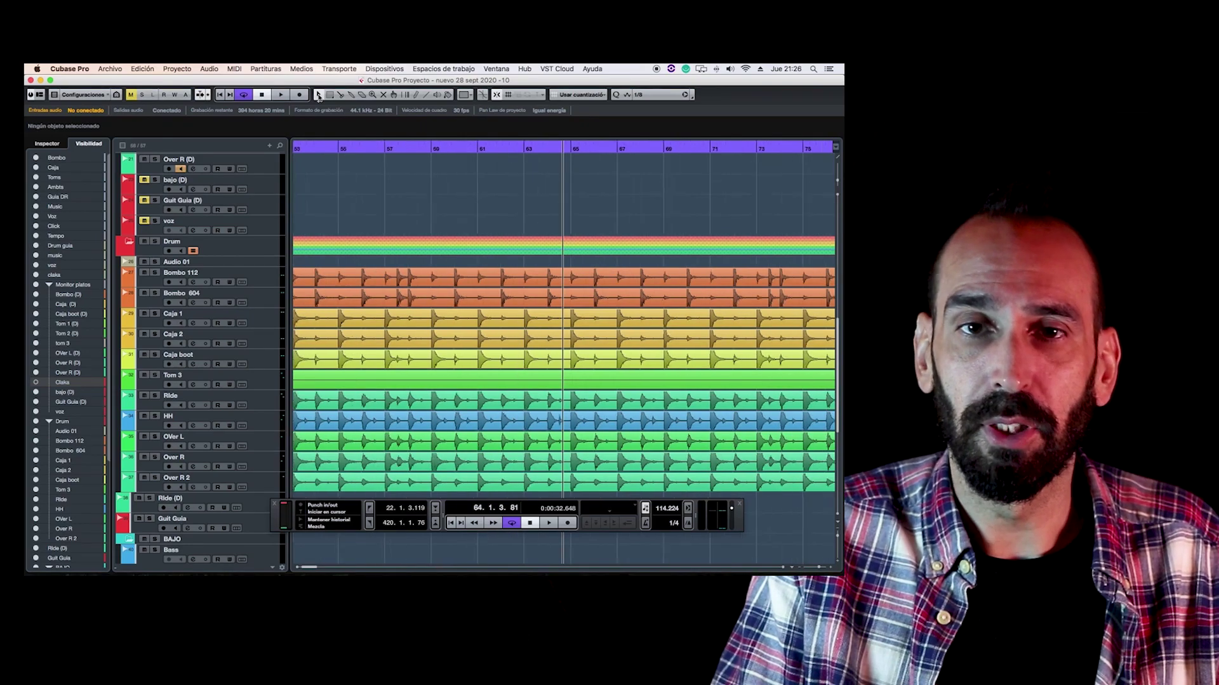
key(g)
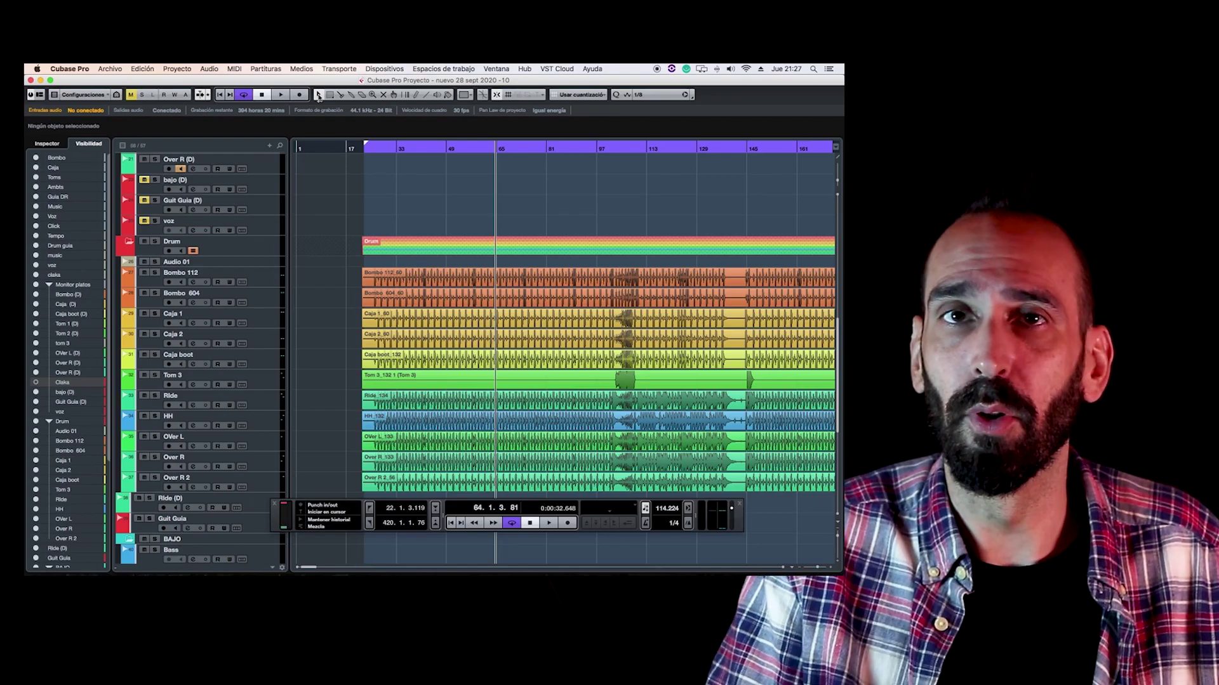
key(g)
key(g)
key(g)
key(g)
key(g)
click(334, 147)
key(h)
key(h)
key(h)
key(h)
key(h)
key(h)
key(h)
key(h)
key(h)
key(h)
key(h)
key(h)
key(h)
key(h)
key(h)
key(h)
key(h)
key(h)
key(h)
key(h)
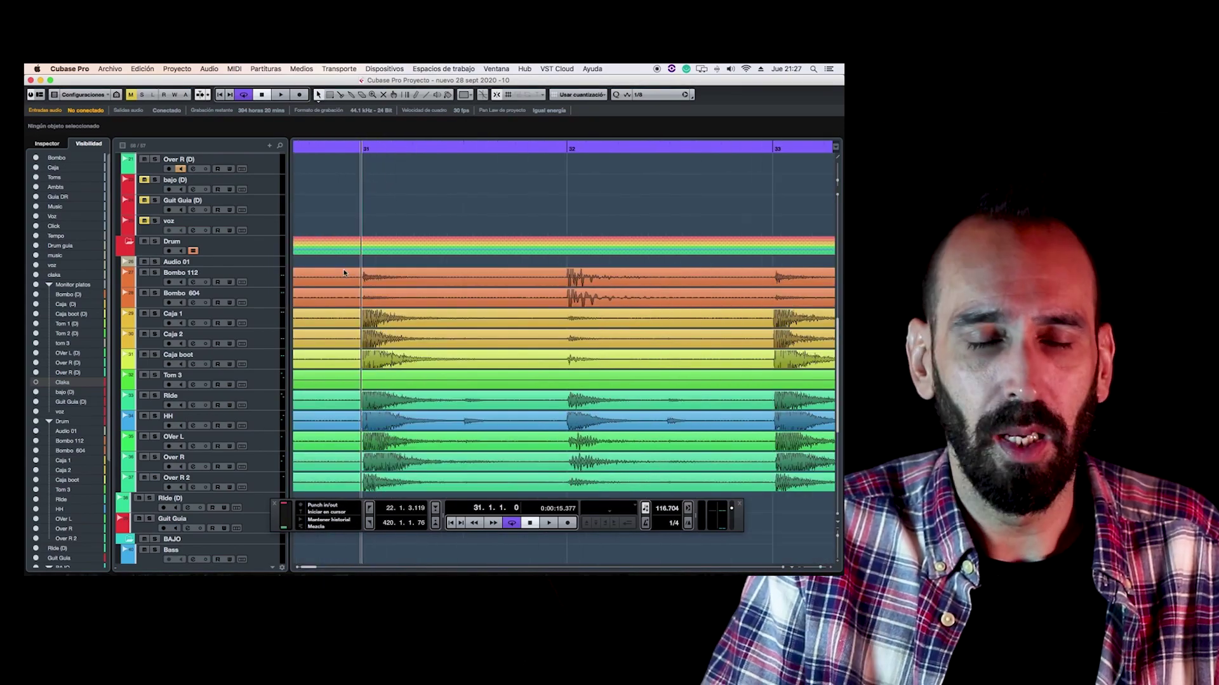
key(g)
key(g)
key(g)
key(g)
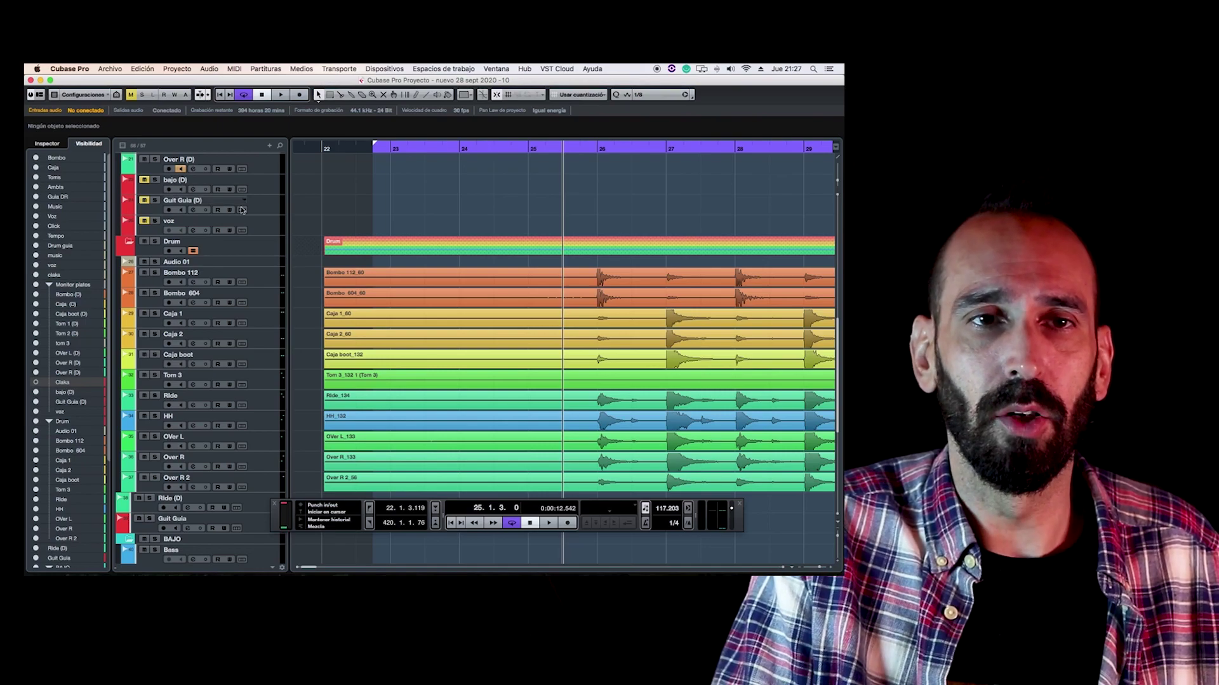
Turn off group editing for the Drum folder and open the Bombo 112 recording in the Sample Editor
click(267, 255)
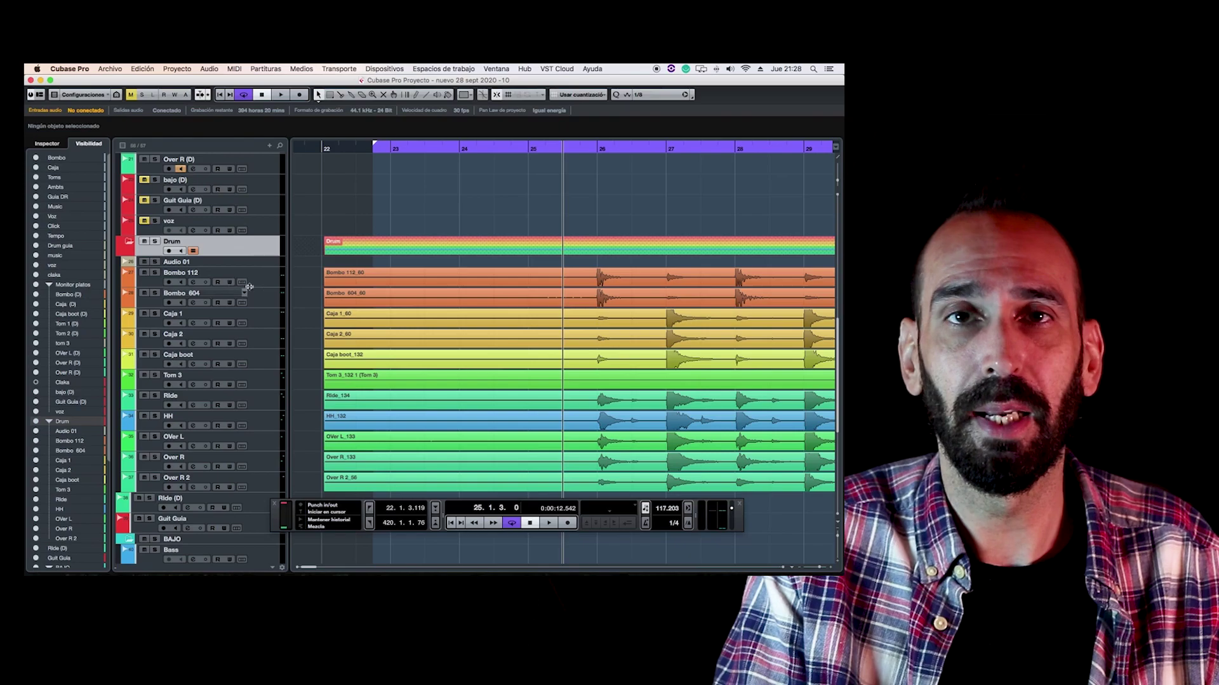
click(194, 253)
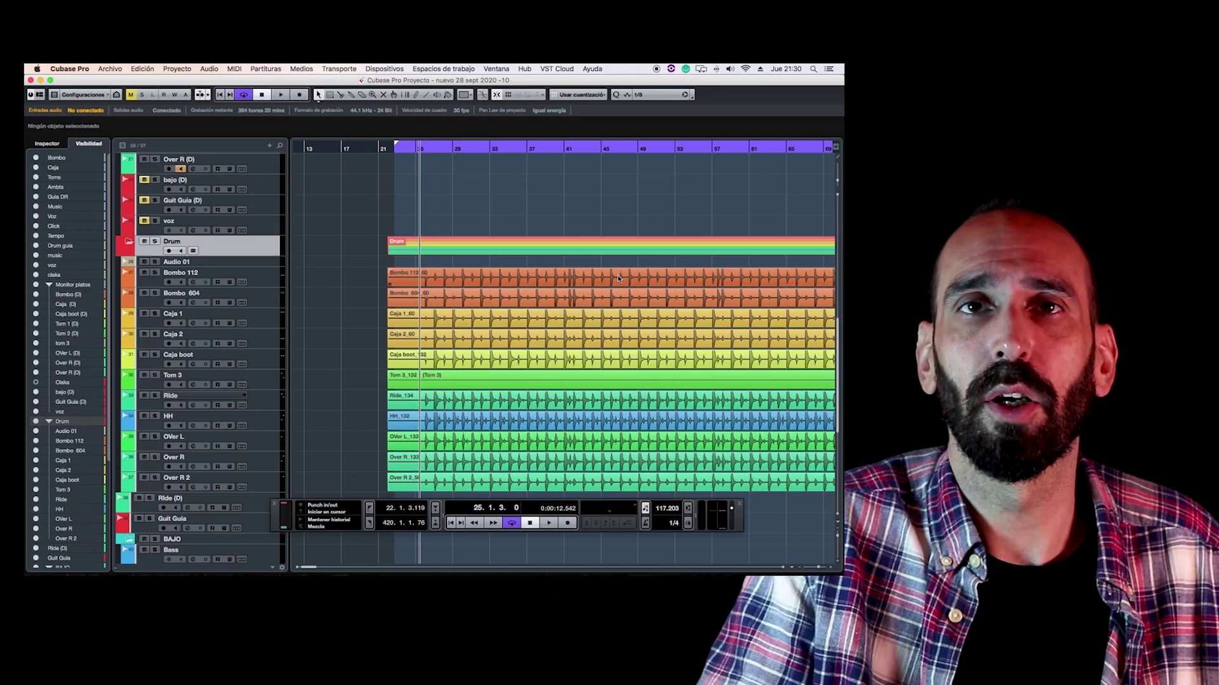
key(g)
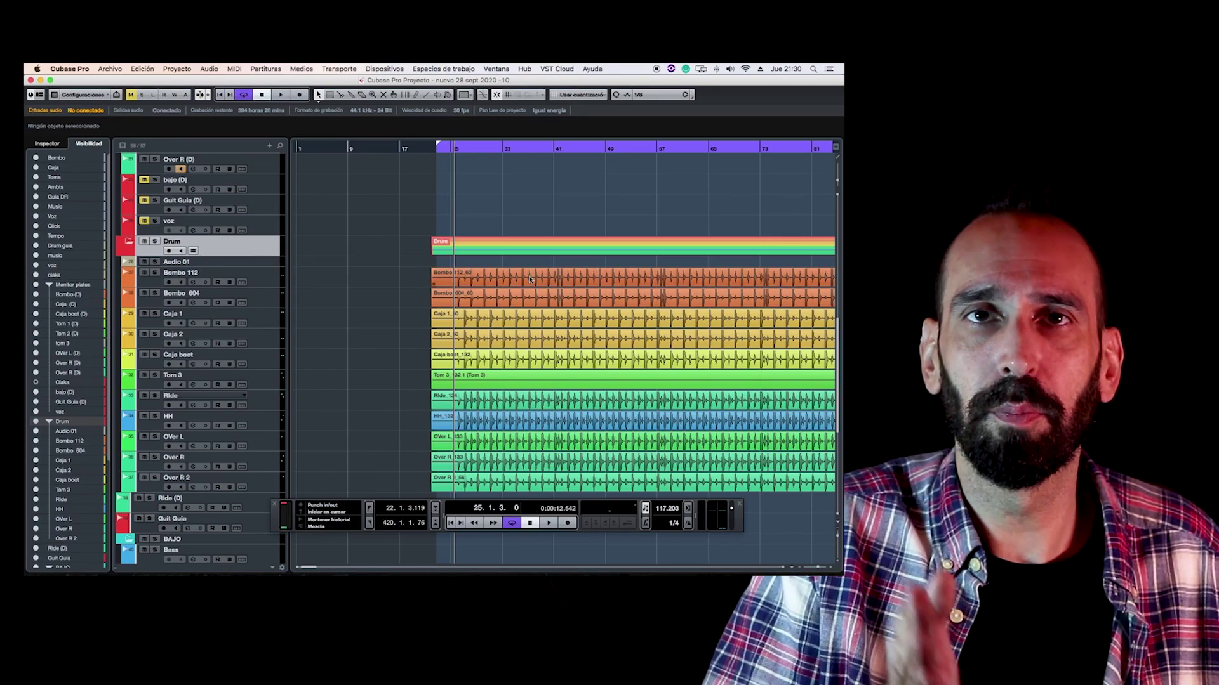
double_click(530, 279)
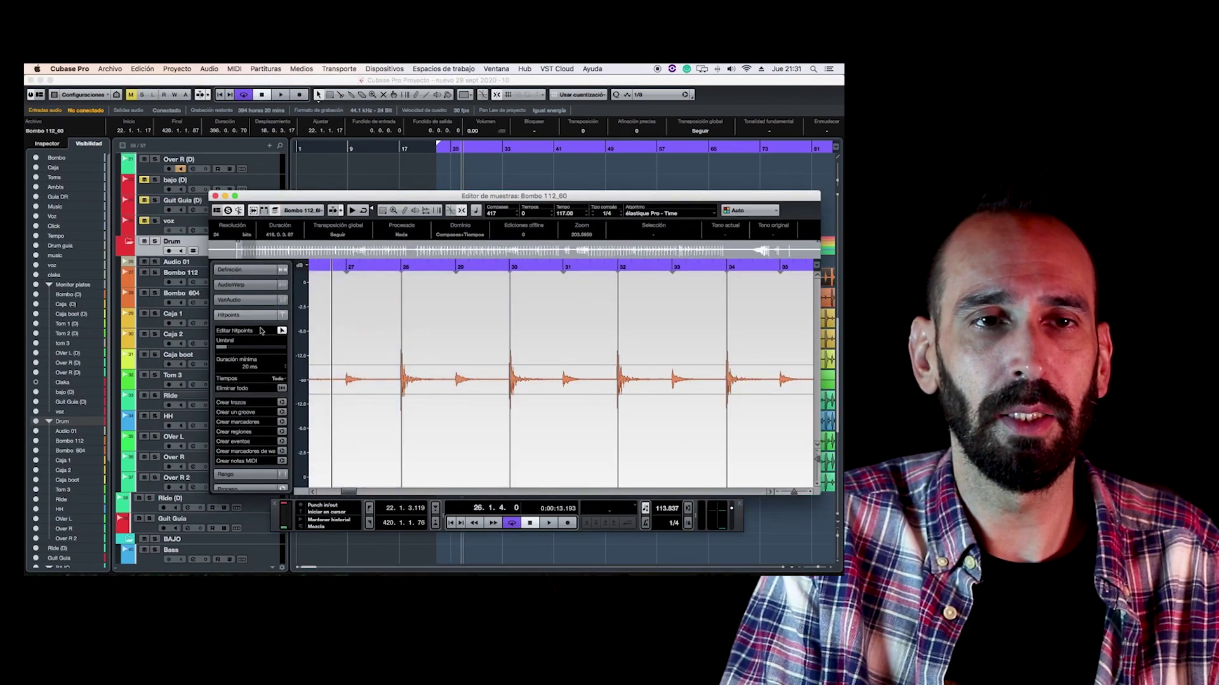
Adjust the hitpoint threshold of Bombo 112 so it catches the main kick hits, checking the hitpoints along the recording
mouse_move(227, 348)
mouse_down()
mouse_move(285, 345)
mouse_move(219, 343)
mouse_move(245, 336)
mouse_up()
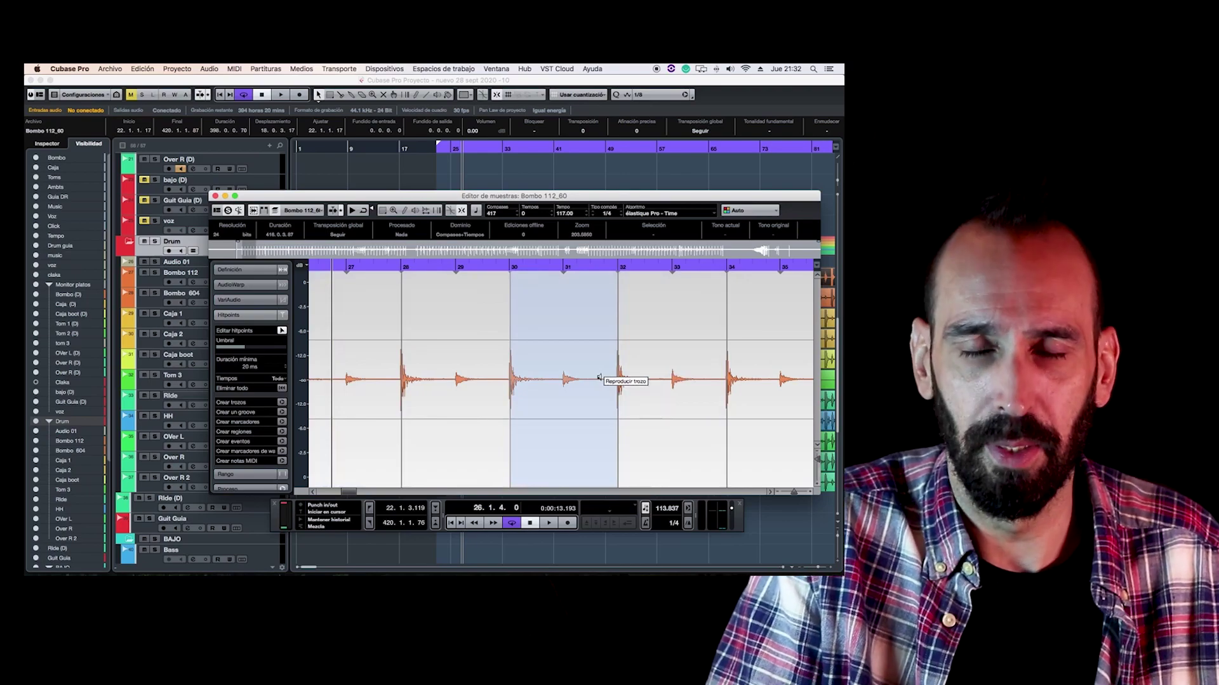
drag(243, 348, 234, 347)
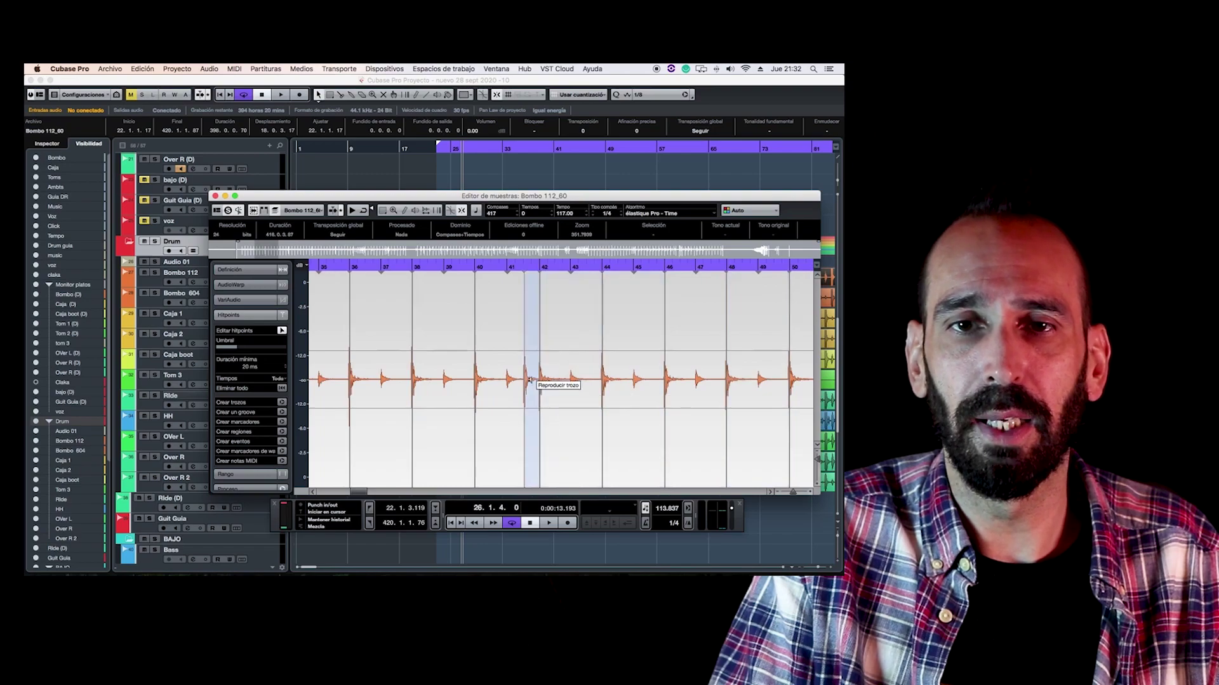
scroll(530, 381, right, 15)
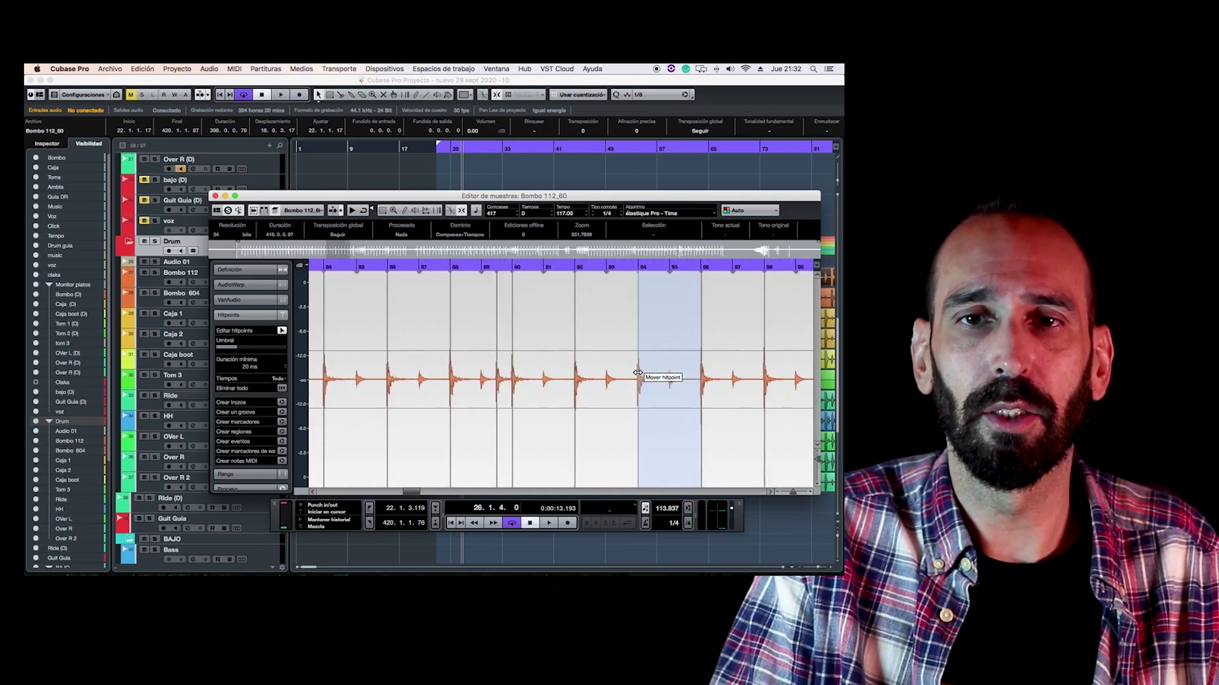
scroll(637, 373, right, 6)
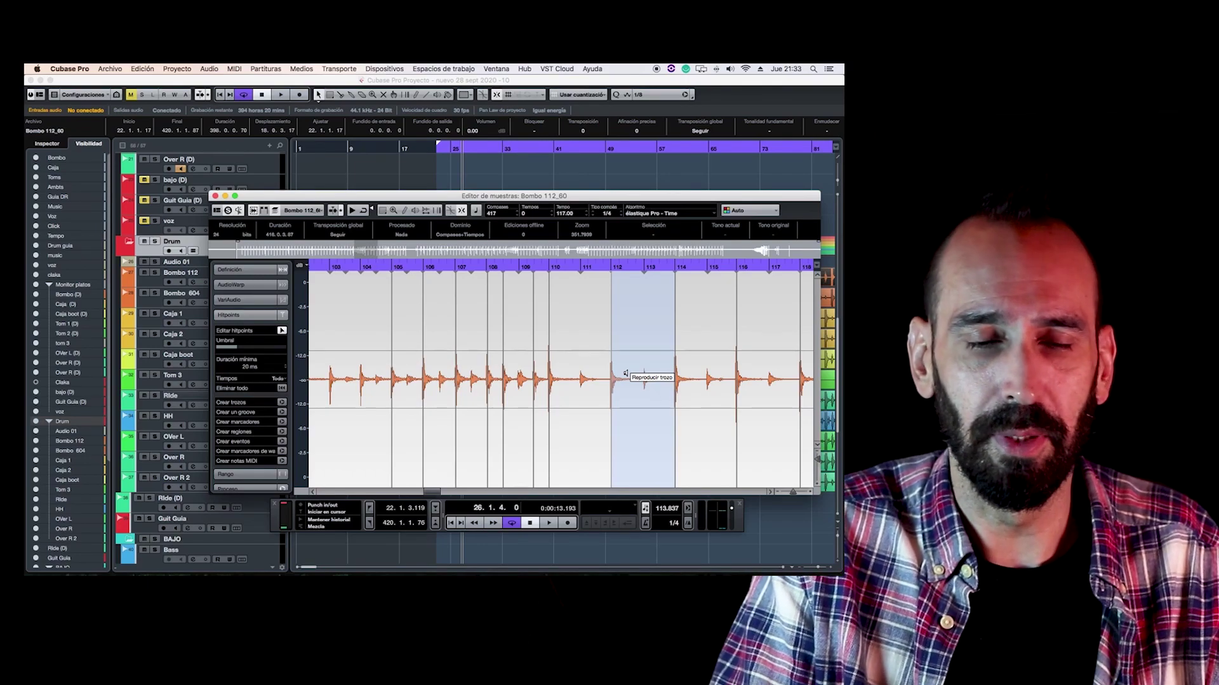
scroll(625, 373, right, 10)
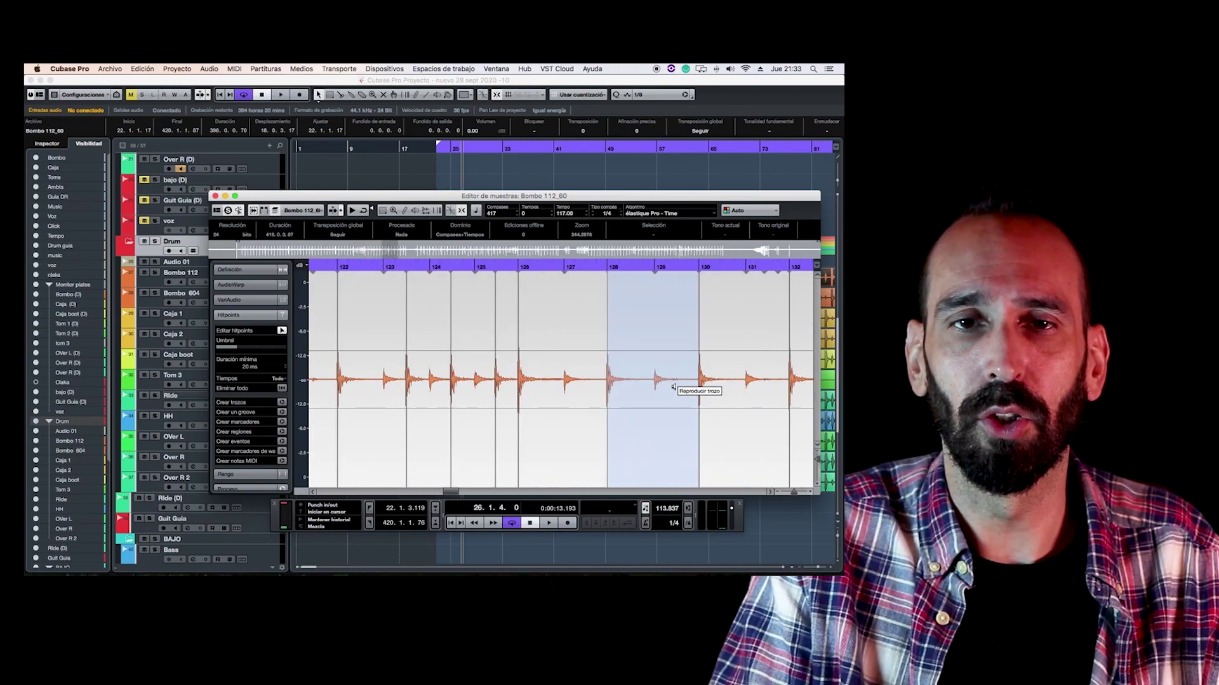
scroll(673, 386, right, 10)
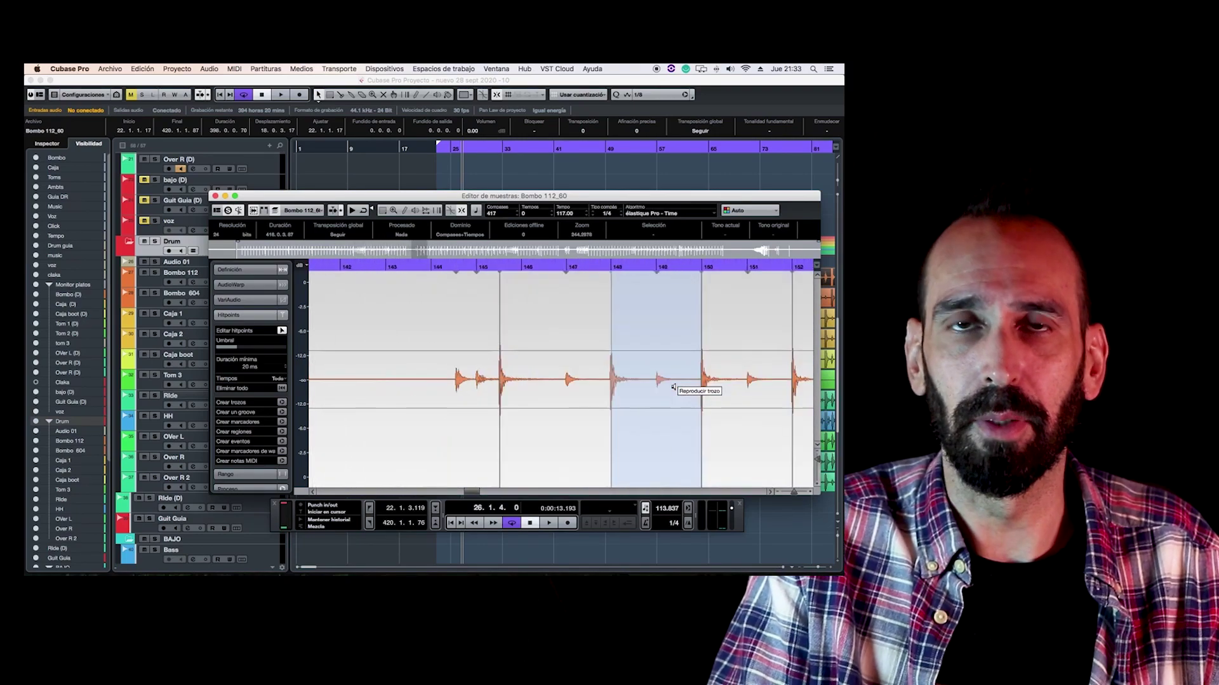
click(570, 379)
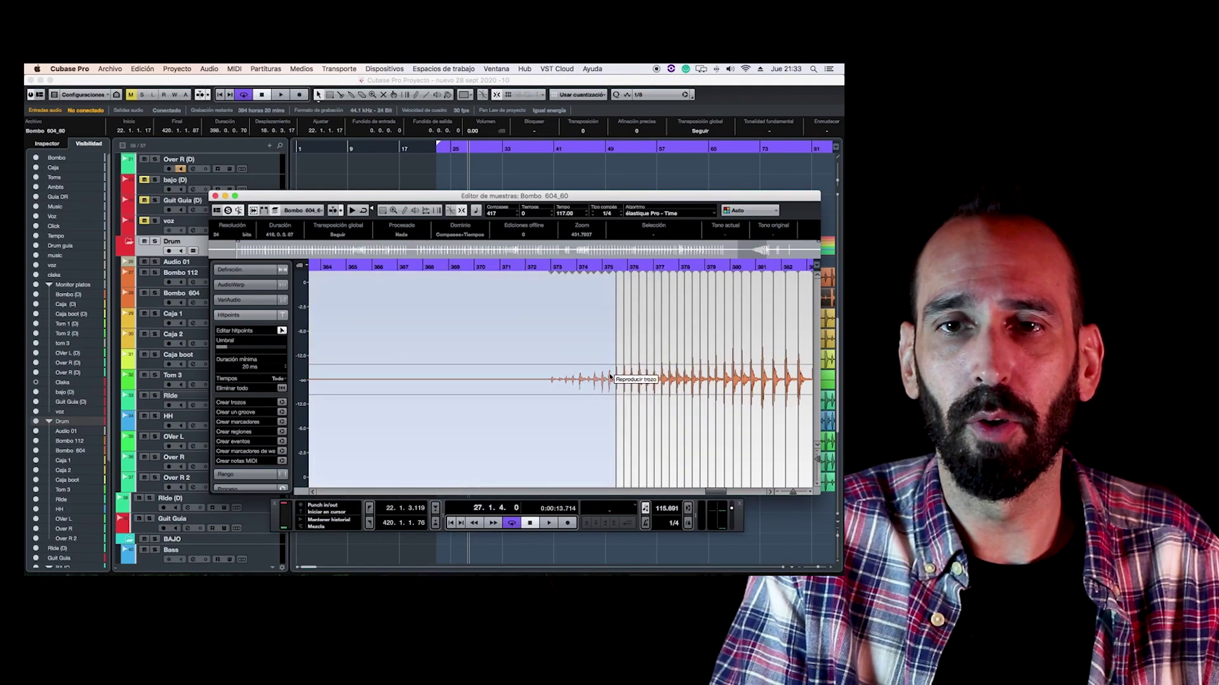
Lock the quiet kick hitpoints around bars 374 to 375 in the Bombo 604 recording and close the Sample Editor
click(609, 377)
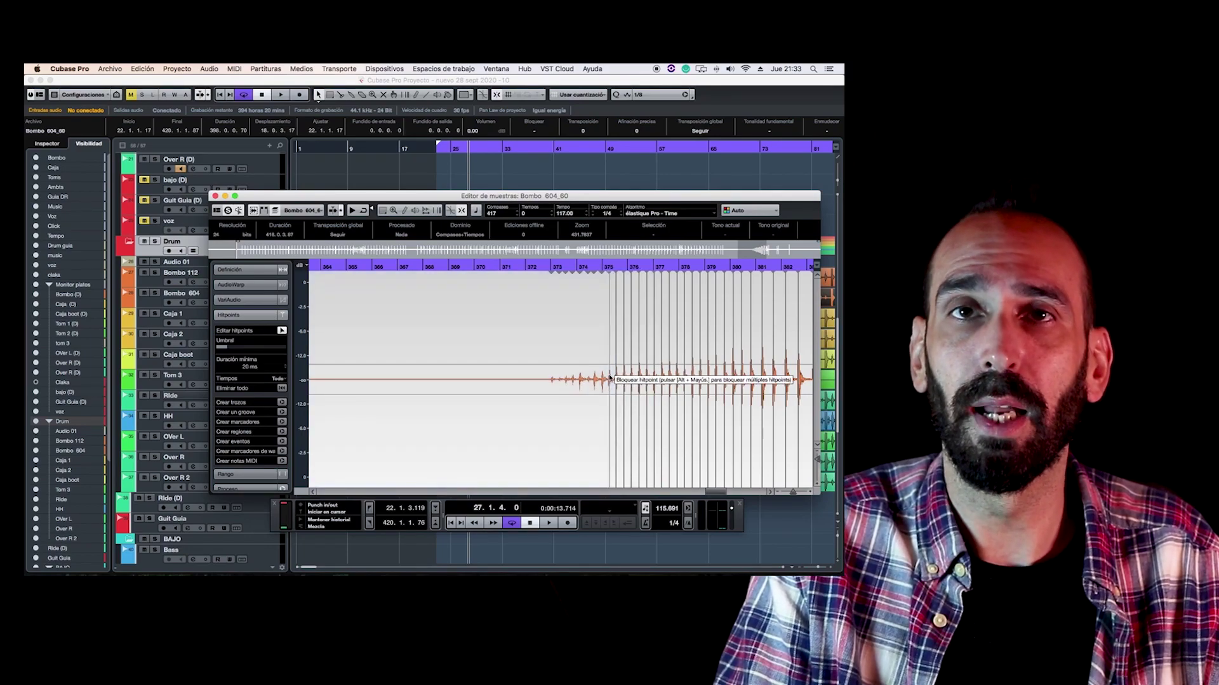
click(609, 376)
click(602, 374)
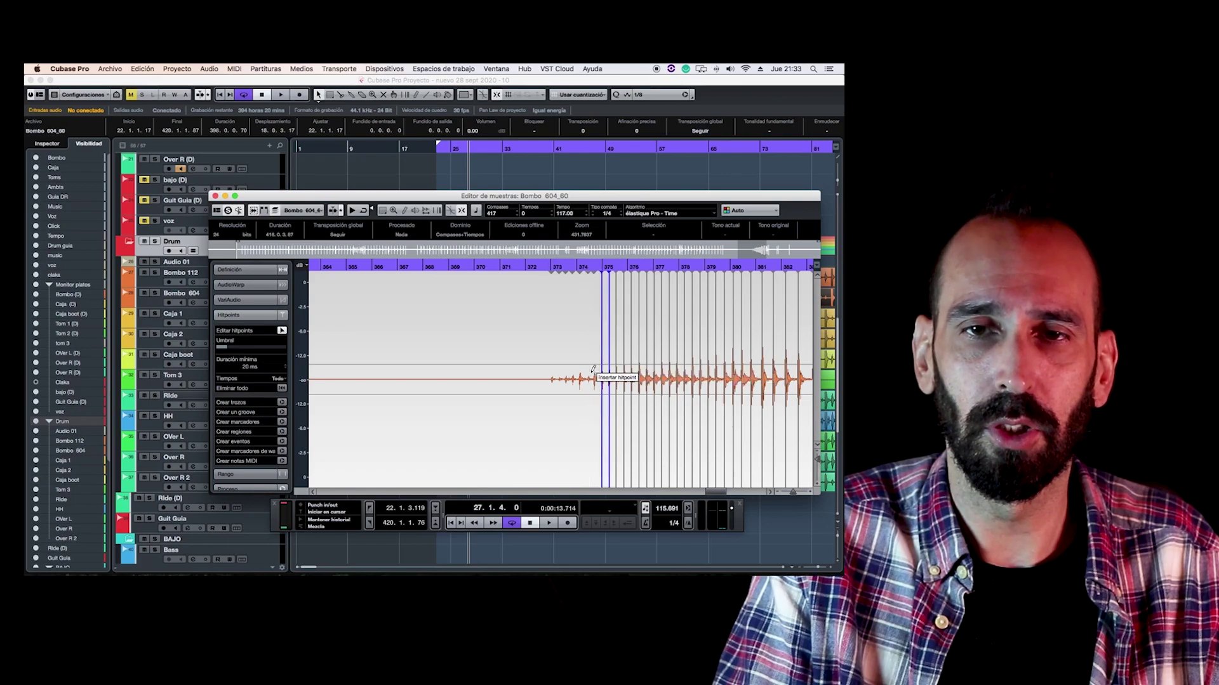
drag(594, 371, 578, 378)
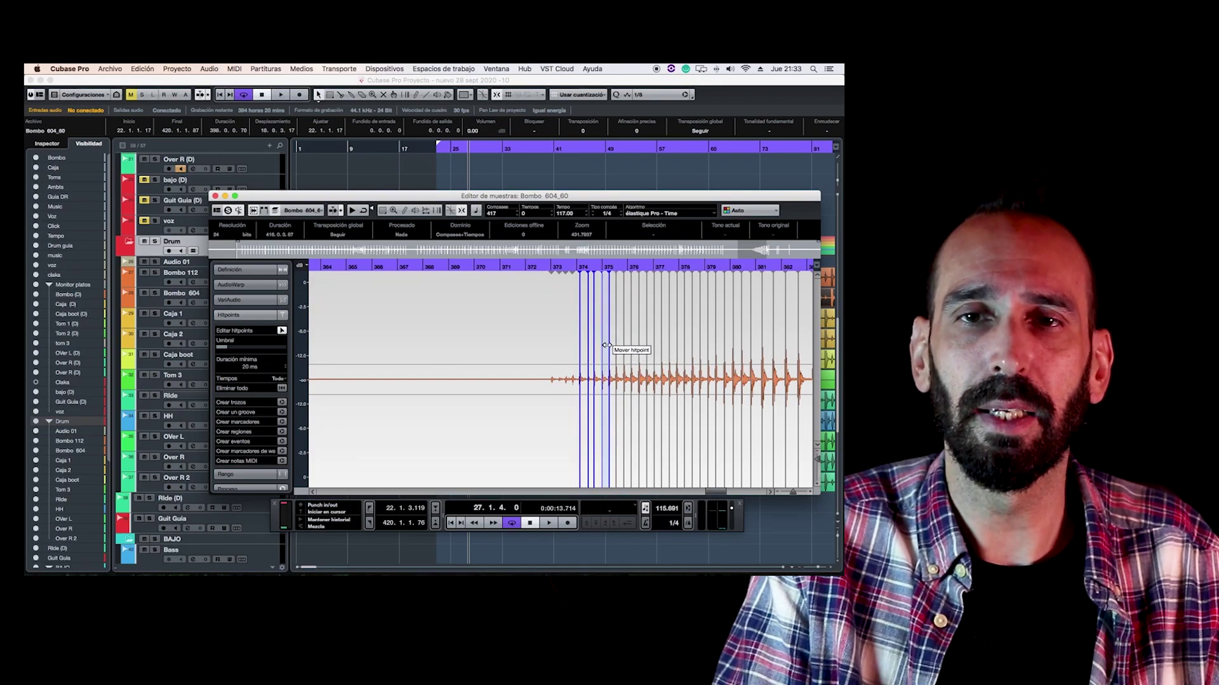
click(610, 346)
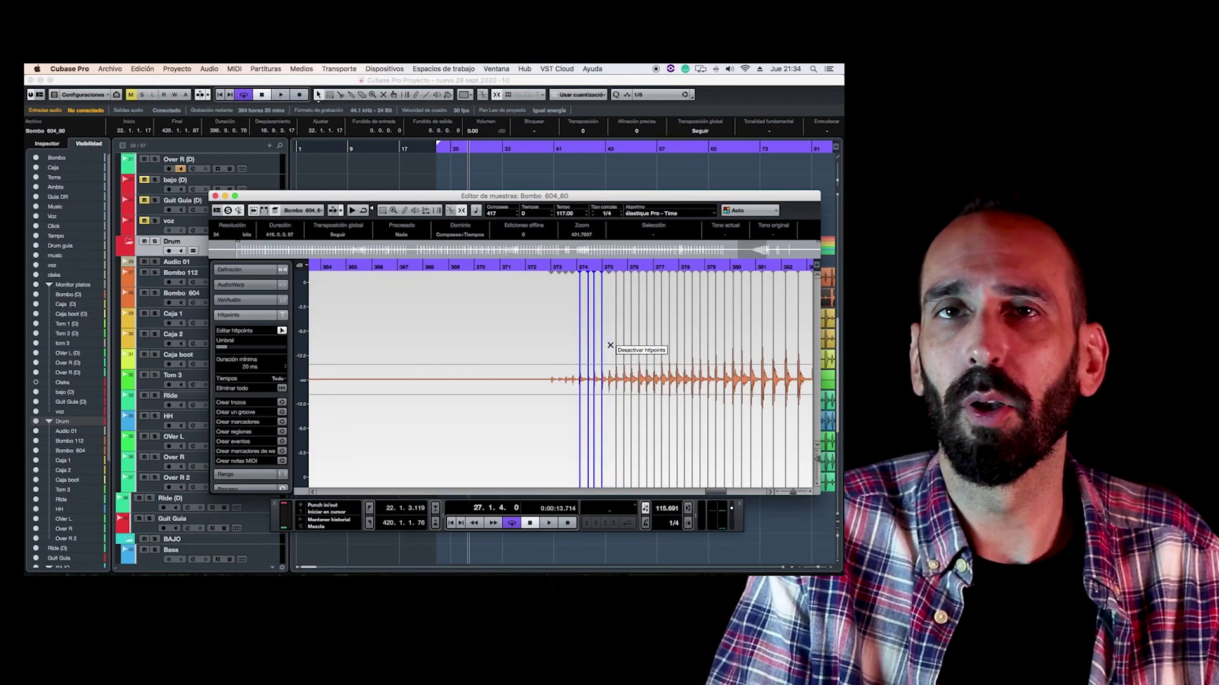
click(610, 345)
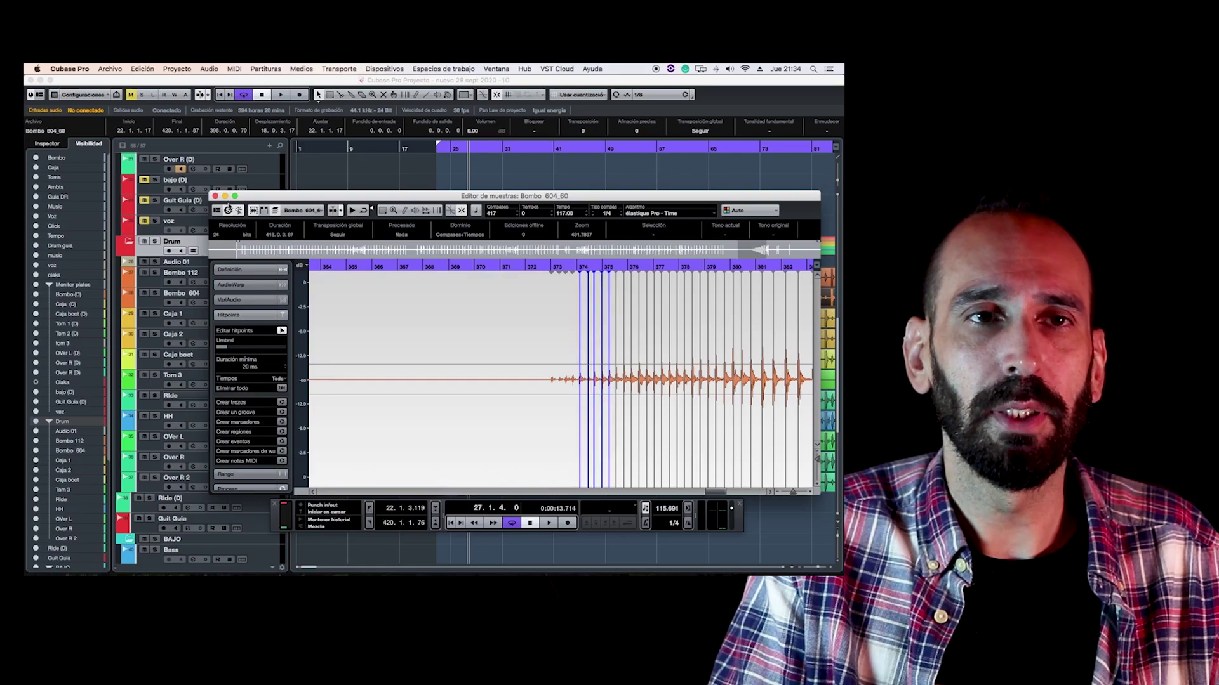
click(216, 197)
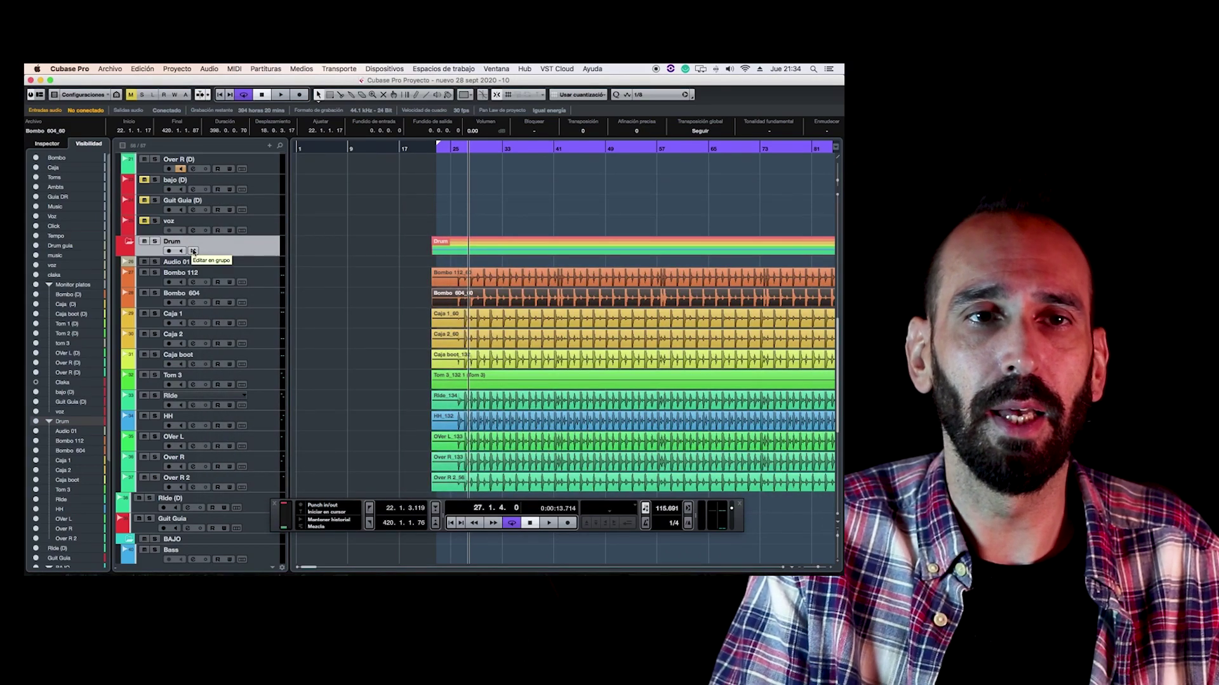
Turn group editing back on for the Drum folder and open the Quantize Panel for the drum events
click(193, 251)
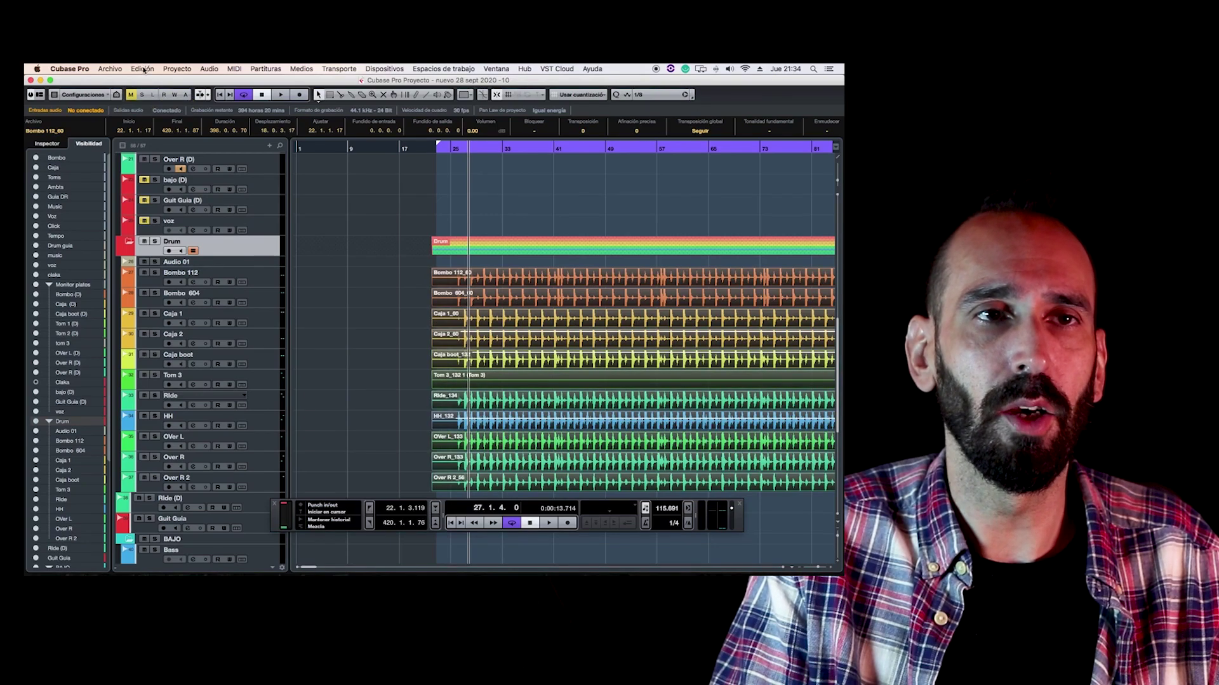
click(142, 70)
click(211, 219)
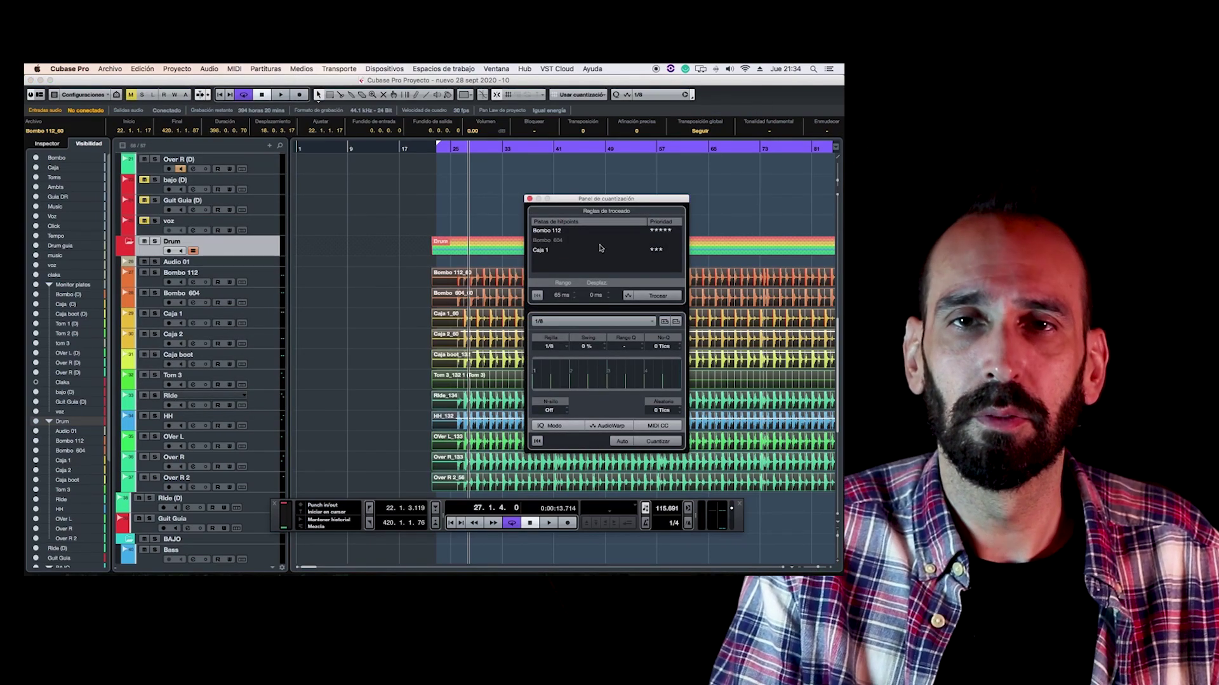
Set the slicing priority to five stars for Caja 1 and four stars for Bombo 112, moving the Quantize Panel aside
click(669, 250)
drag(602, 202, 447, 243)
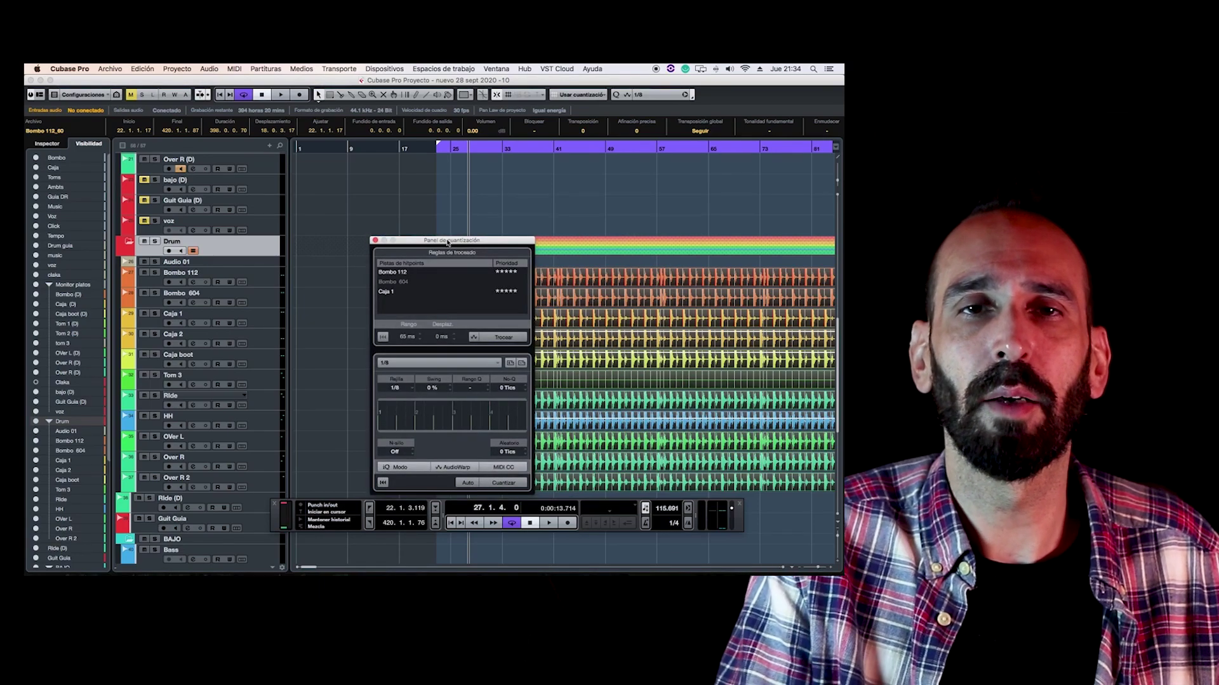
drag(447, 242, 448, 241)
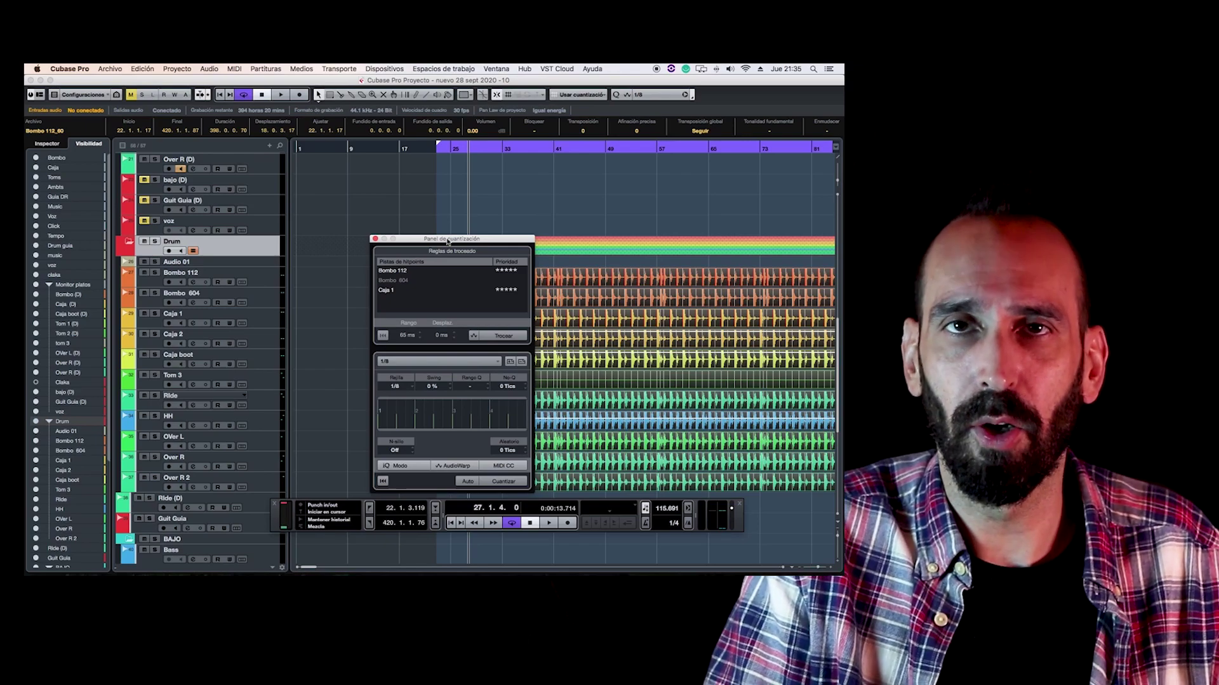
mouse_move(523, 559)
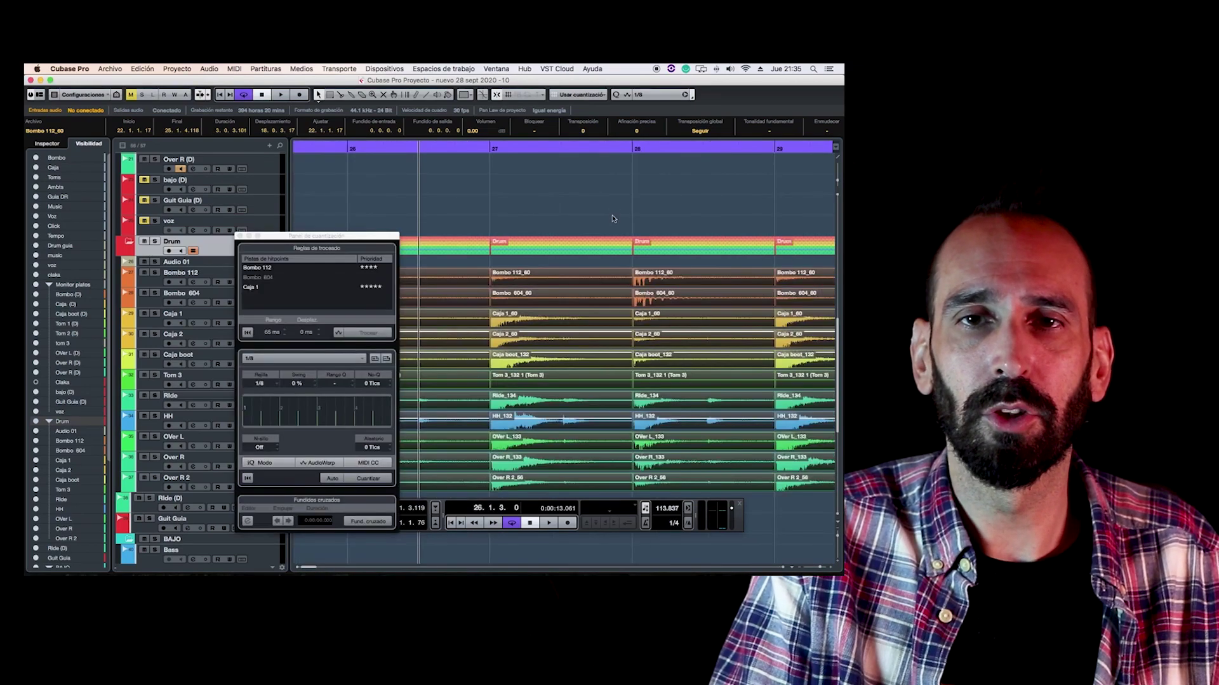
Slice the grouped drum tracks at their hitpoints and select the slices from about bar 26 to bar 54
click(613, 217)
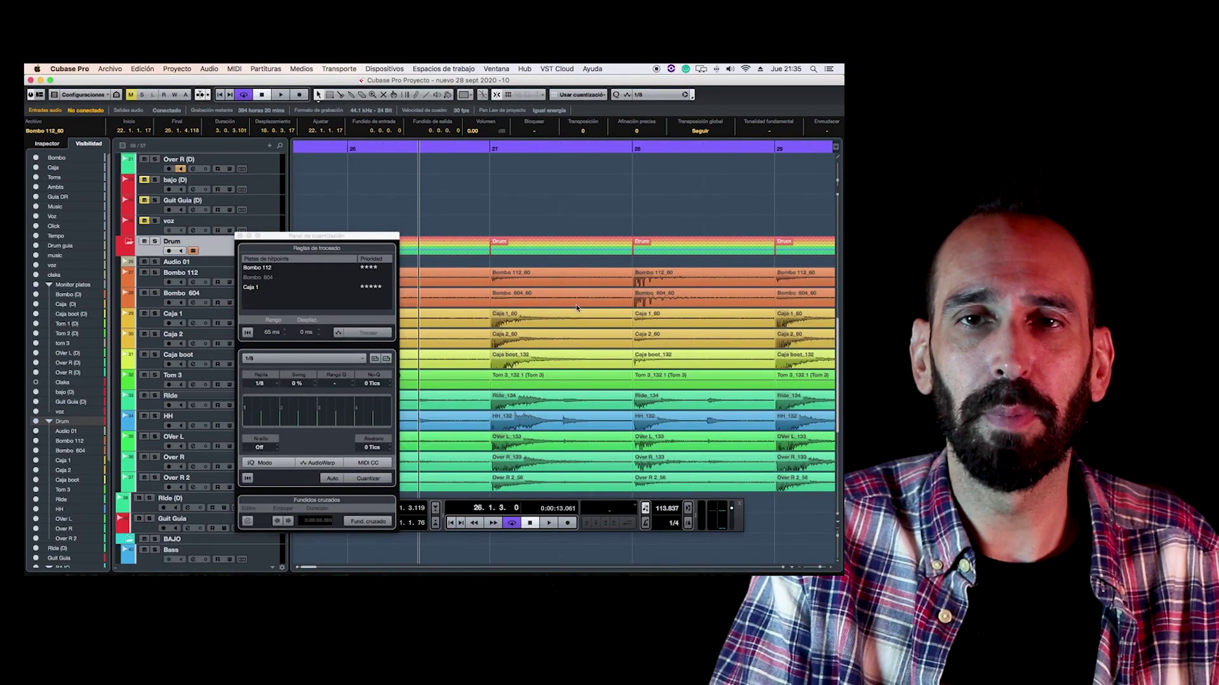
click(611, 309)
click(686, 315)
key(Right)
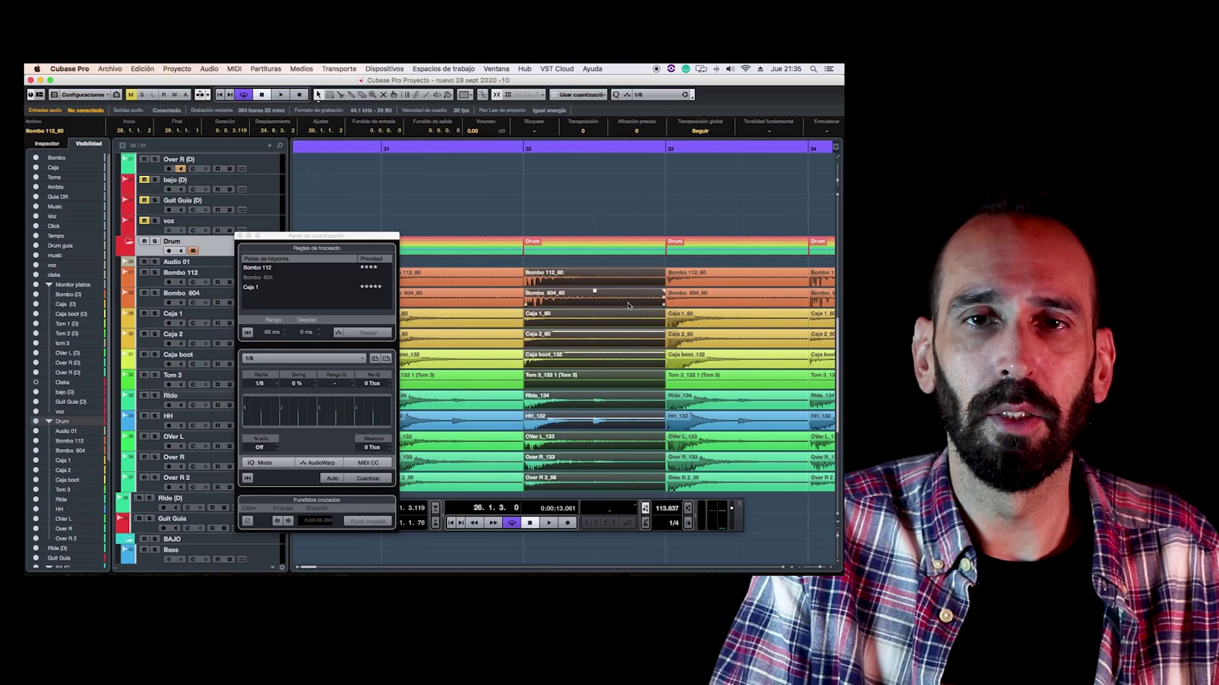
click(702, 308)
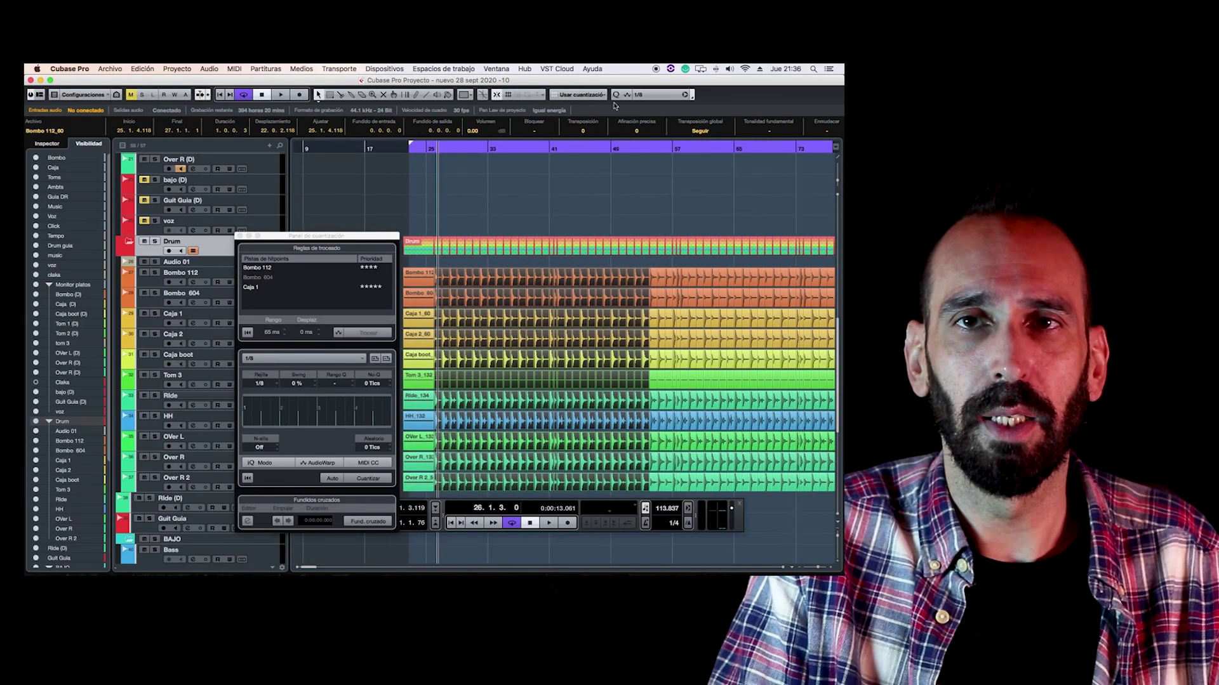
Choose 1/8 as the quantize grid and quantize the selected drum slices
click(651, 95)
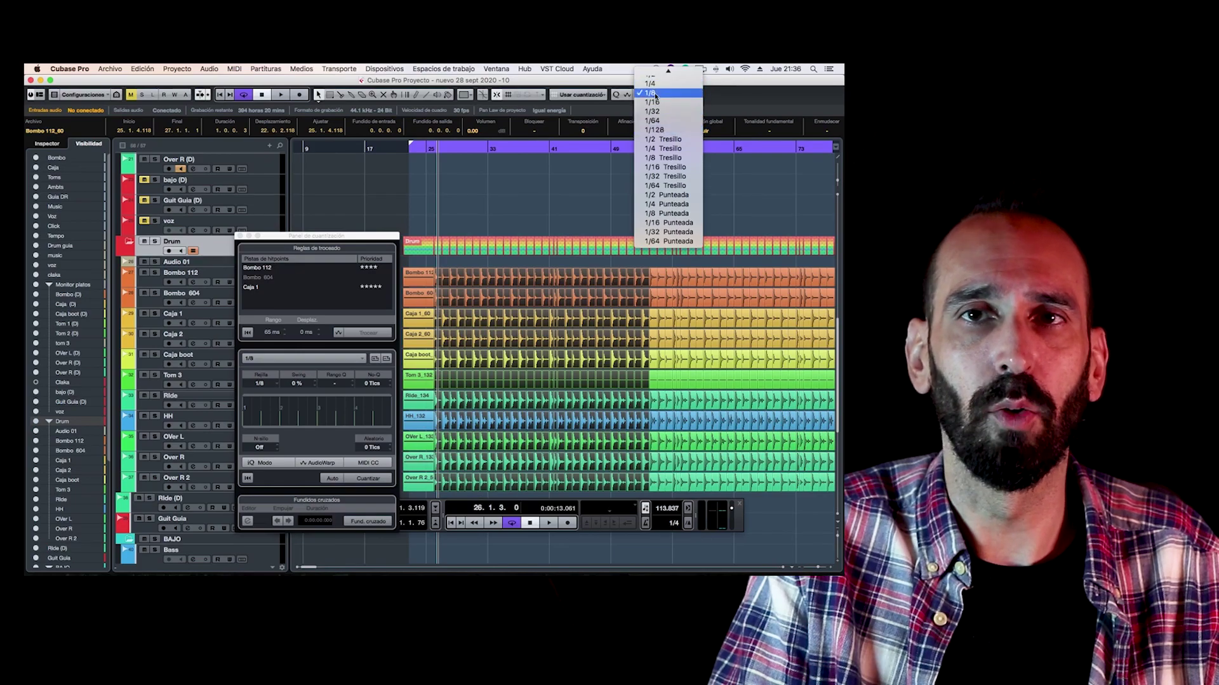
click(654, 94)
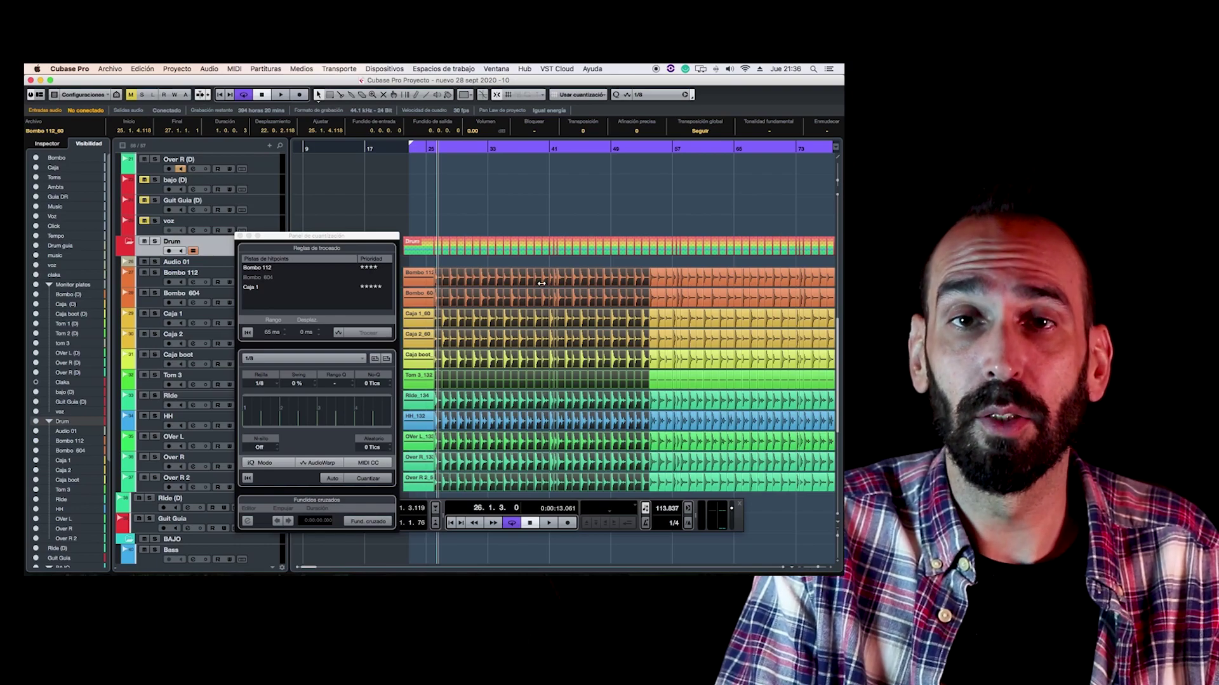
click(660, 95)
click(666, 156)
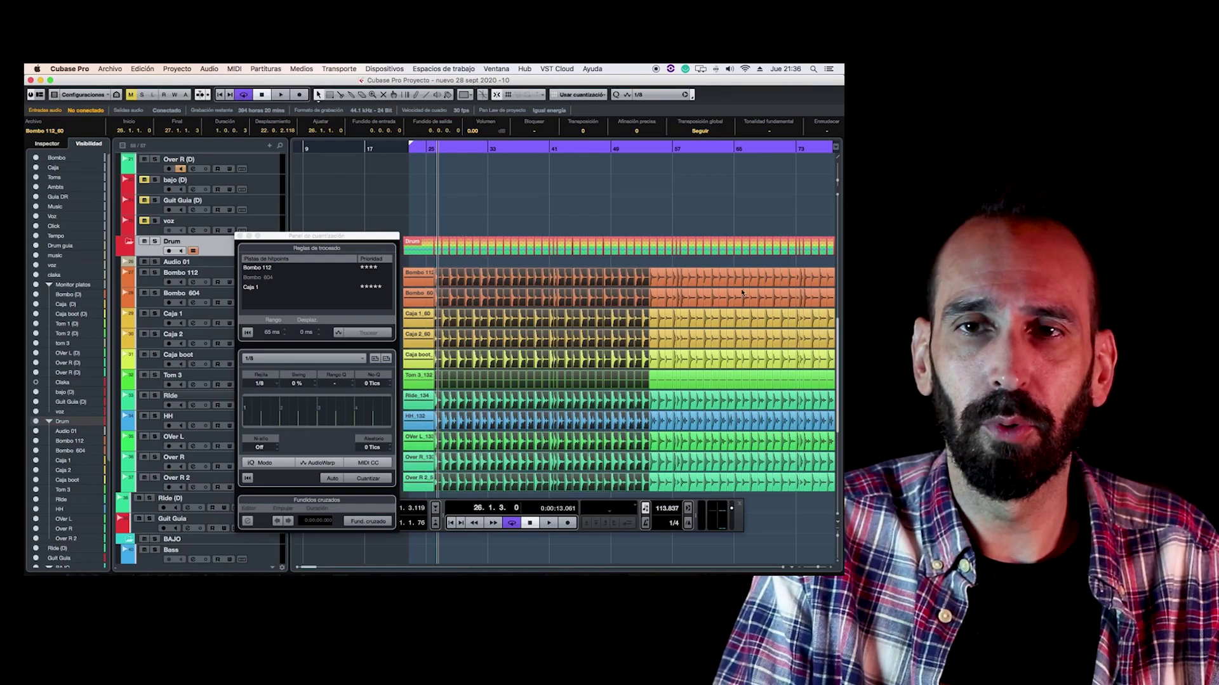
Examine the quantized drum slices around bars 67 to 71 for gaps between neighbouring events
click(760, 297)
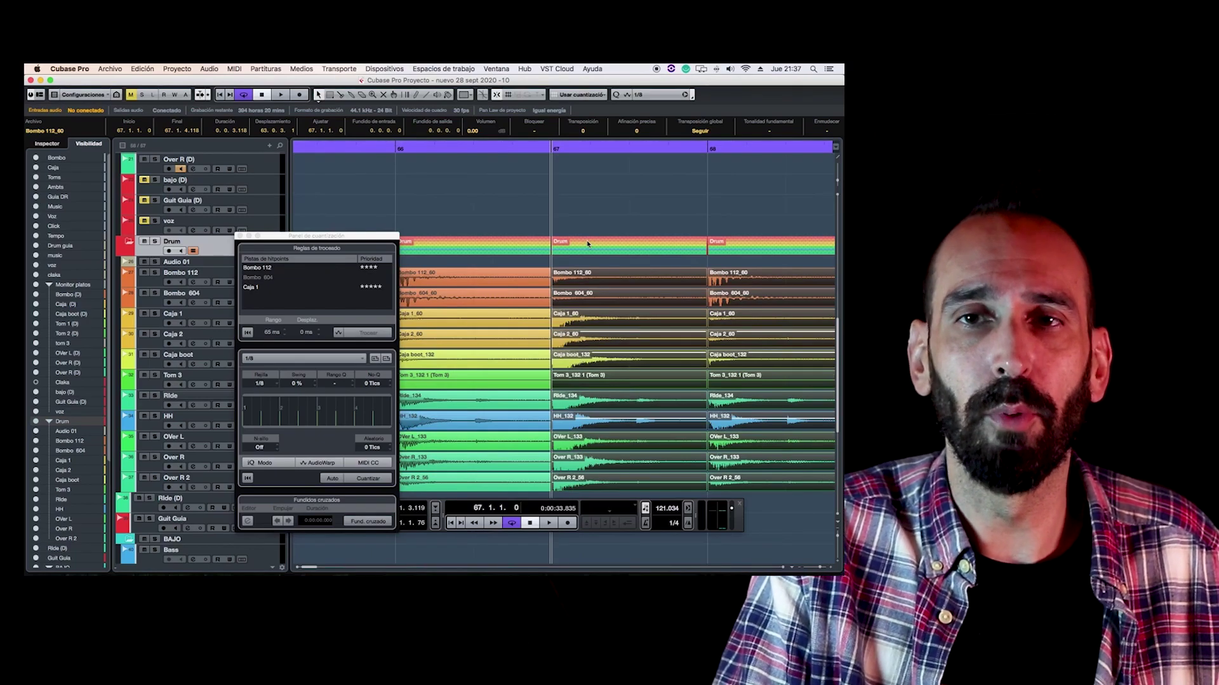
scroll(587, 243, right, 5)
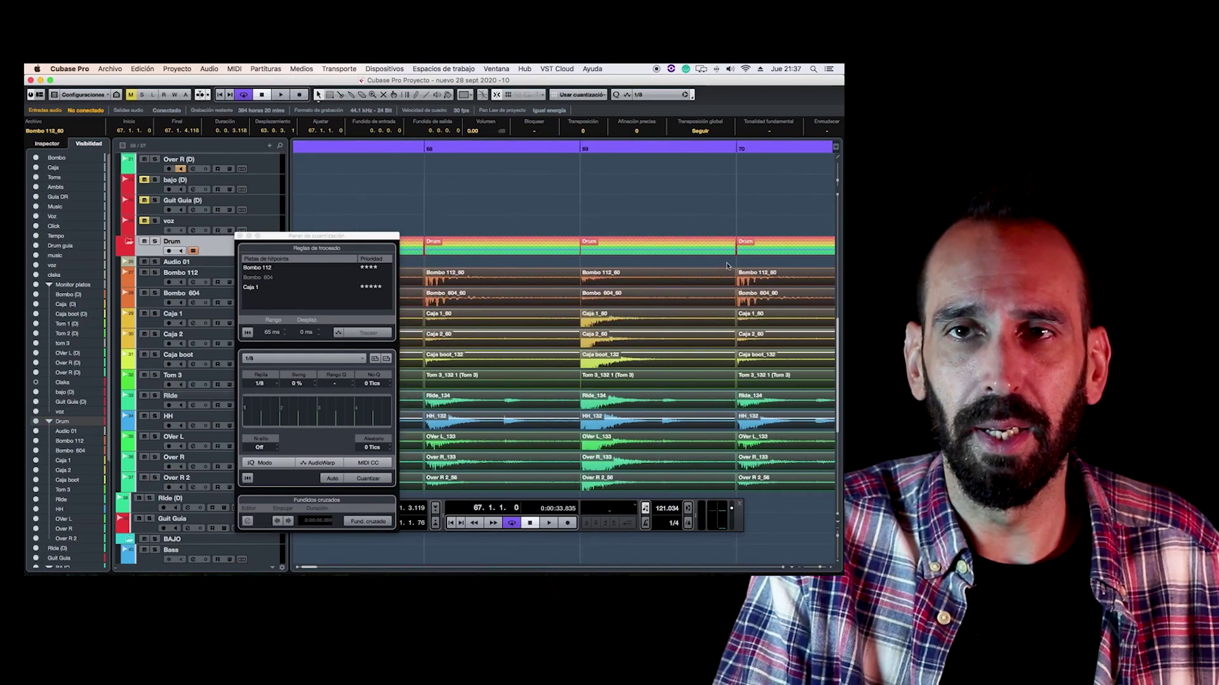
drag(734, 148, 698, 306)
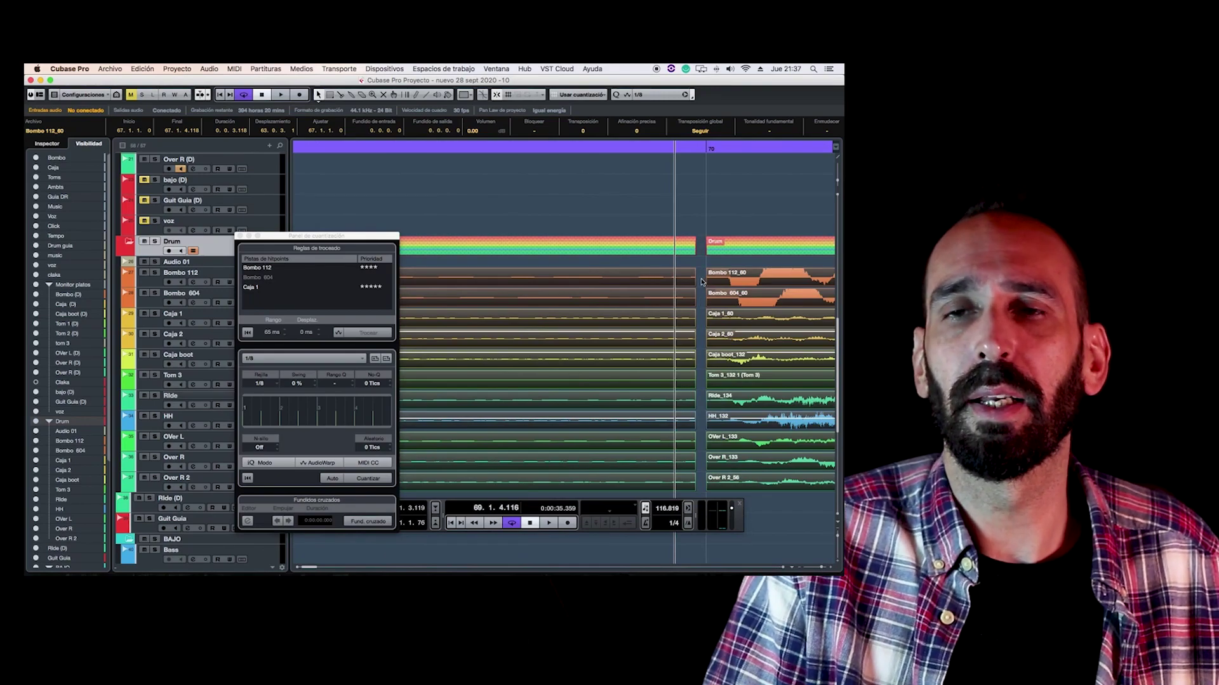
key(g)
key(g)
key(g)
key(g)
key(g)
key(g)
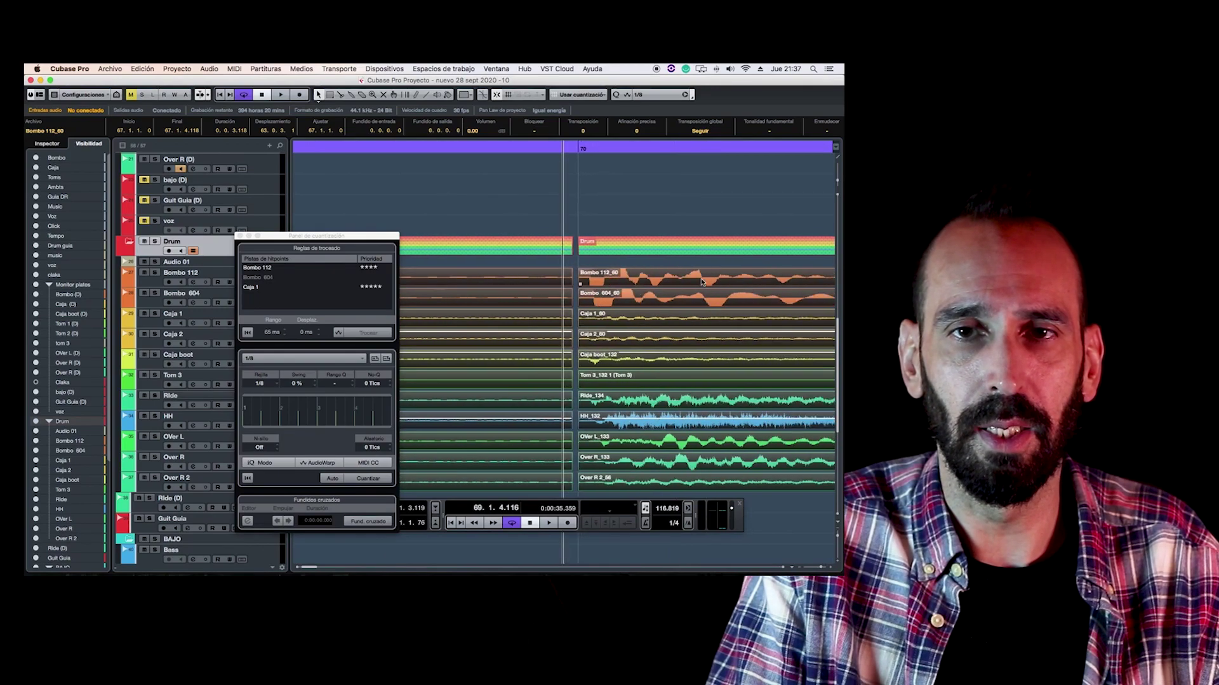
key(g)
key(g)
key(g)
key(g)
key(g)
key(g)
key(g)
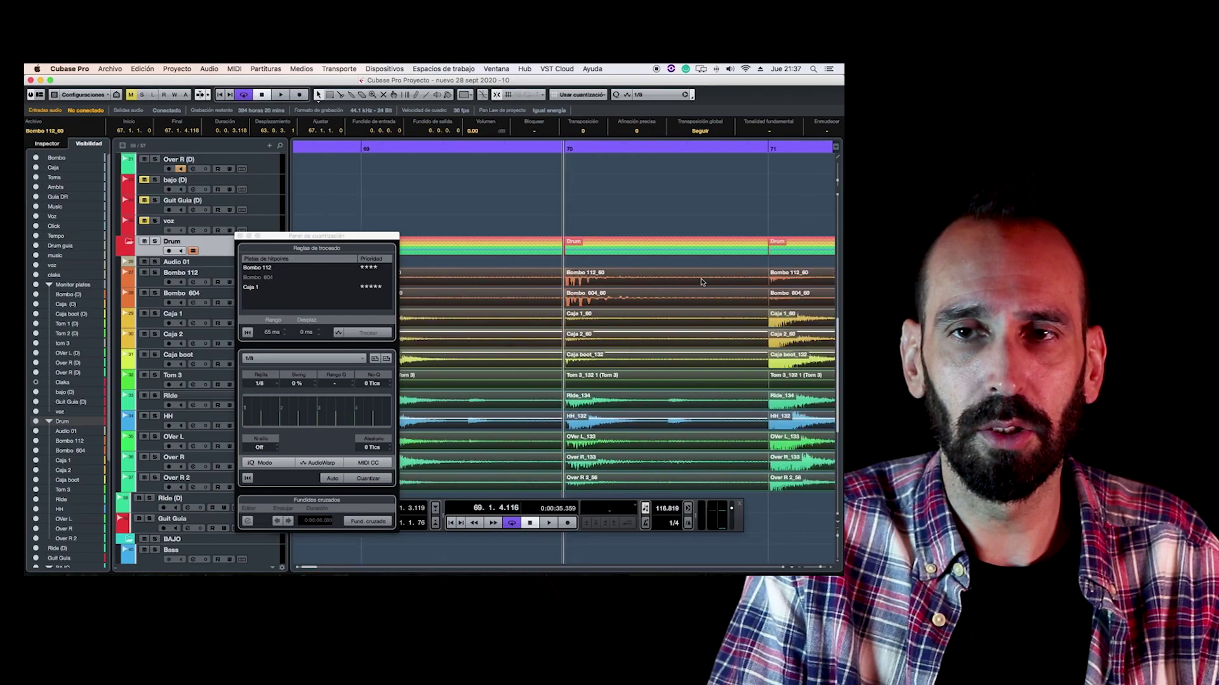
key(g)
key(g)
key(g)
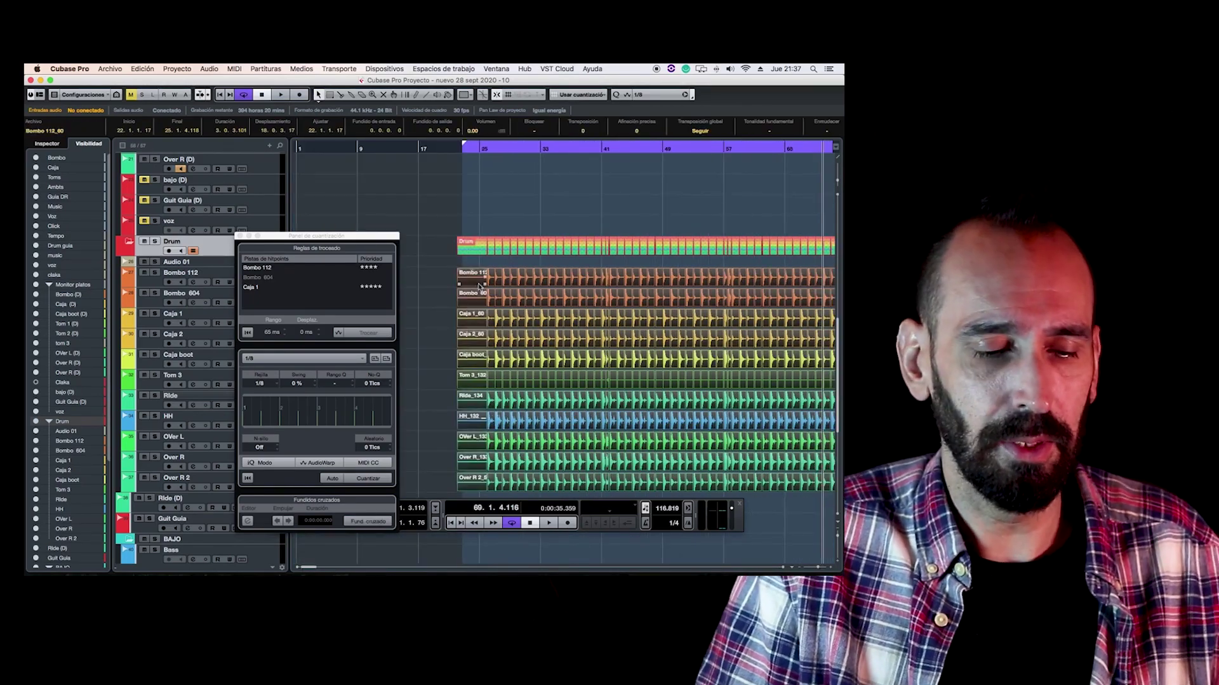
Delete the overlaps between the selected drum slices and apply crossfades at their edit points
right_click(478, 286)
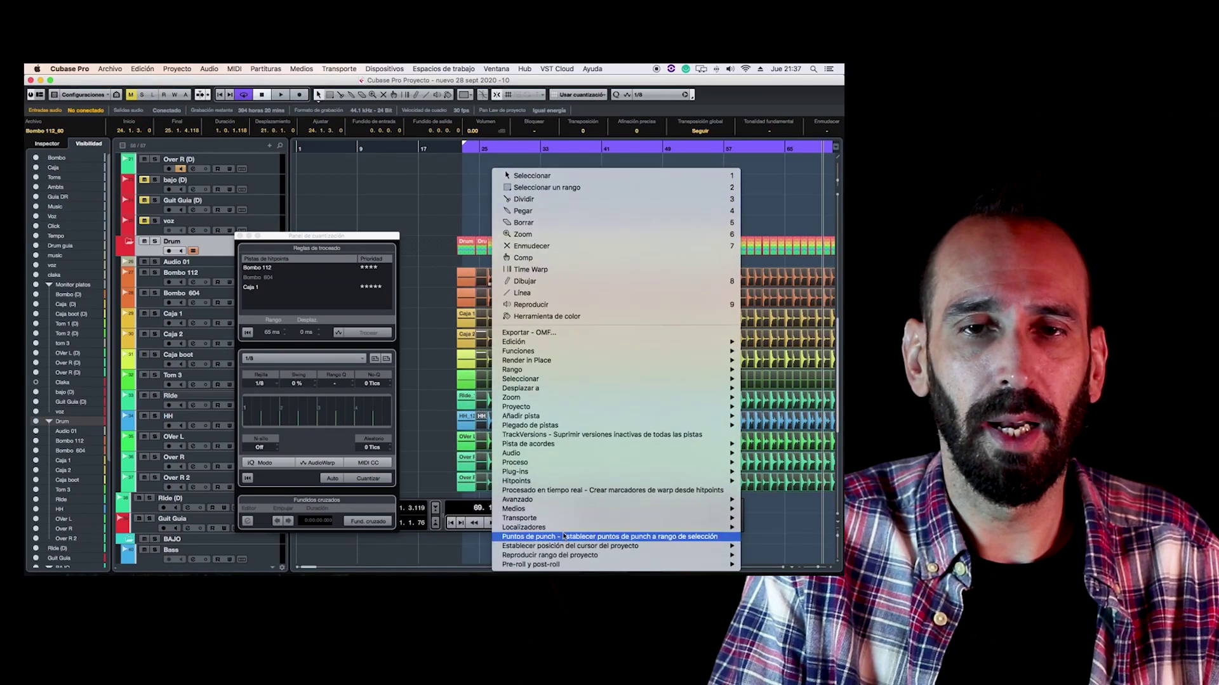
mouse_move(551, 500)
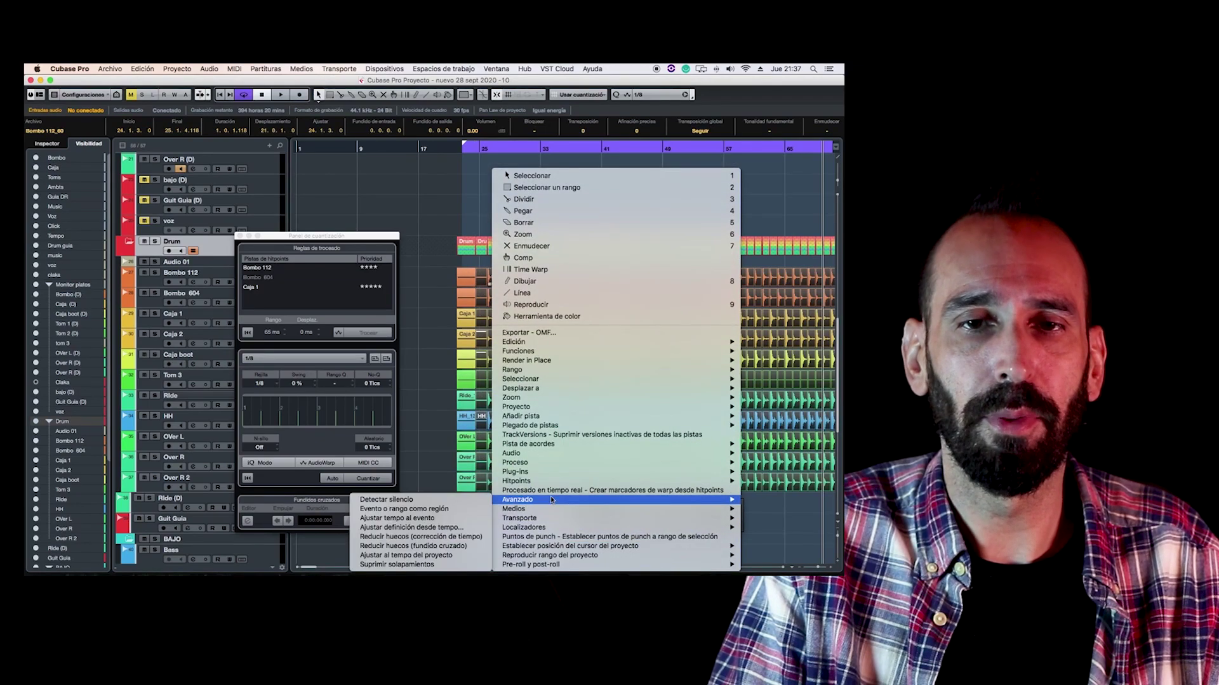
click(427, 566)
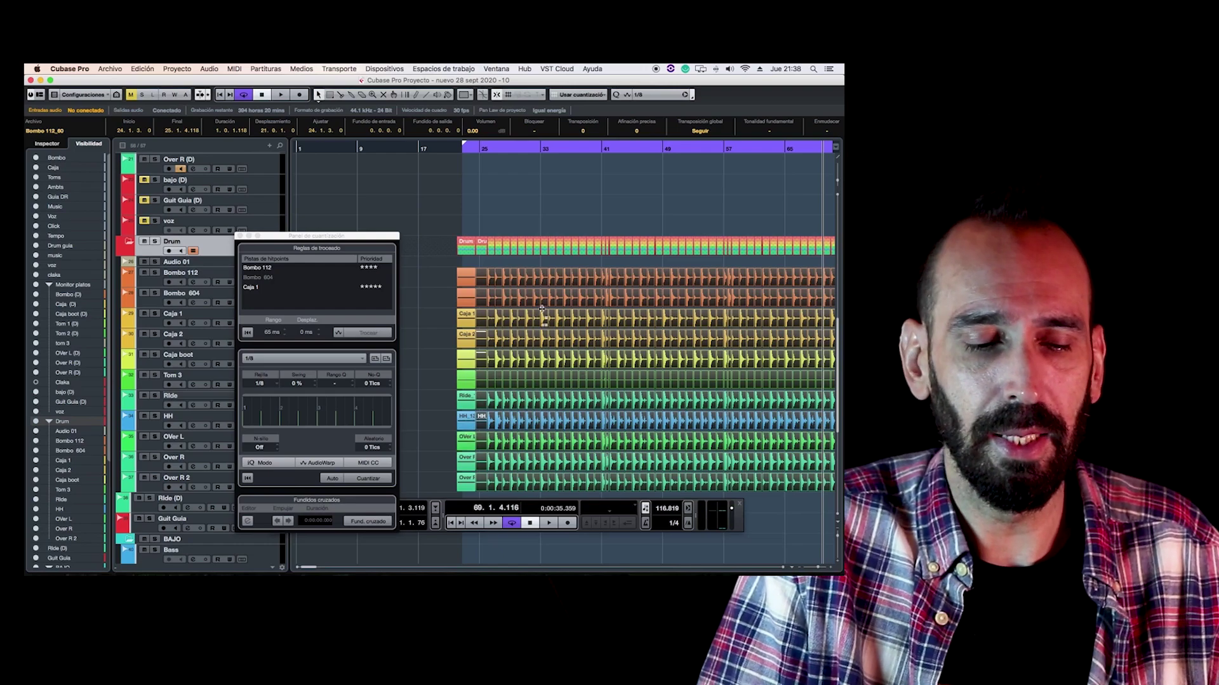
drag(602, 148, 609, 273)
scroll(627, 320, right, 10)
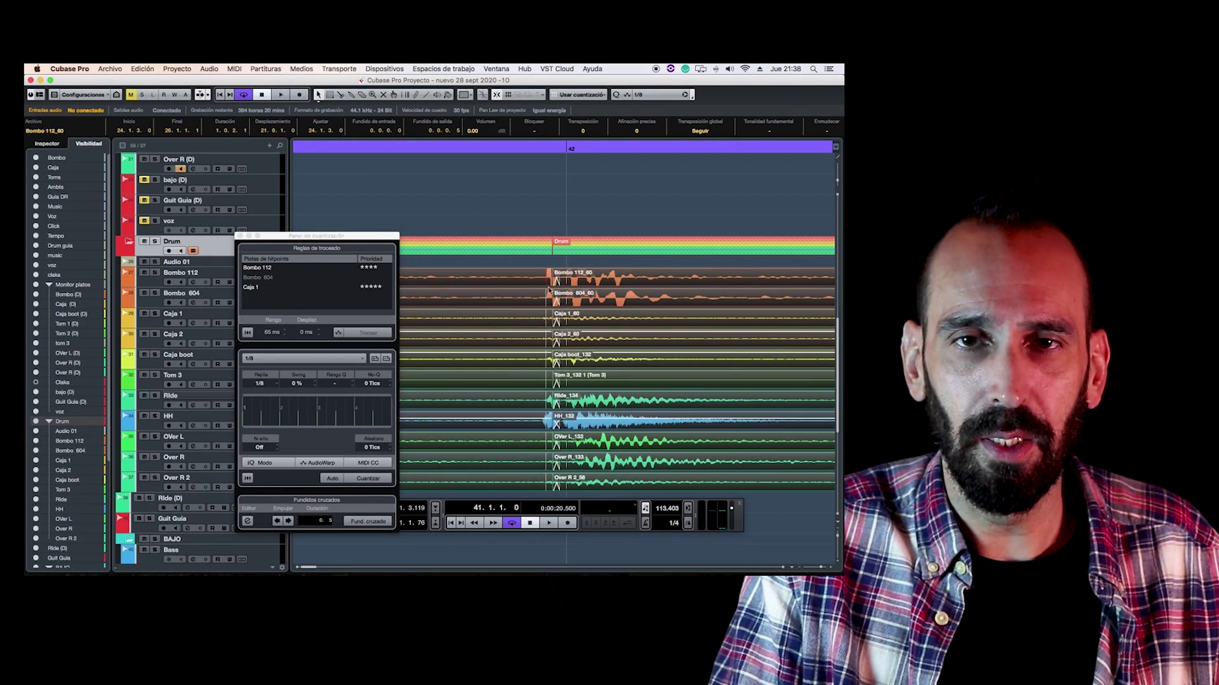
Turn off cycle playback and play the crossfaded drums from around bar 41
click(440, 147)
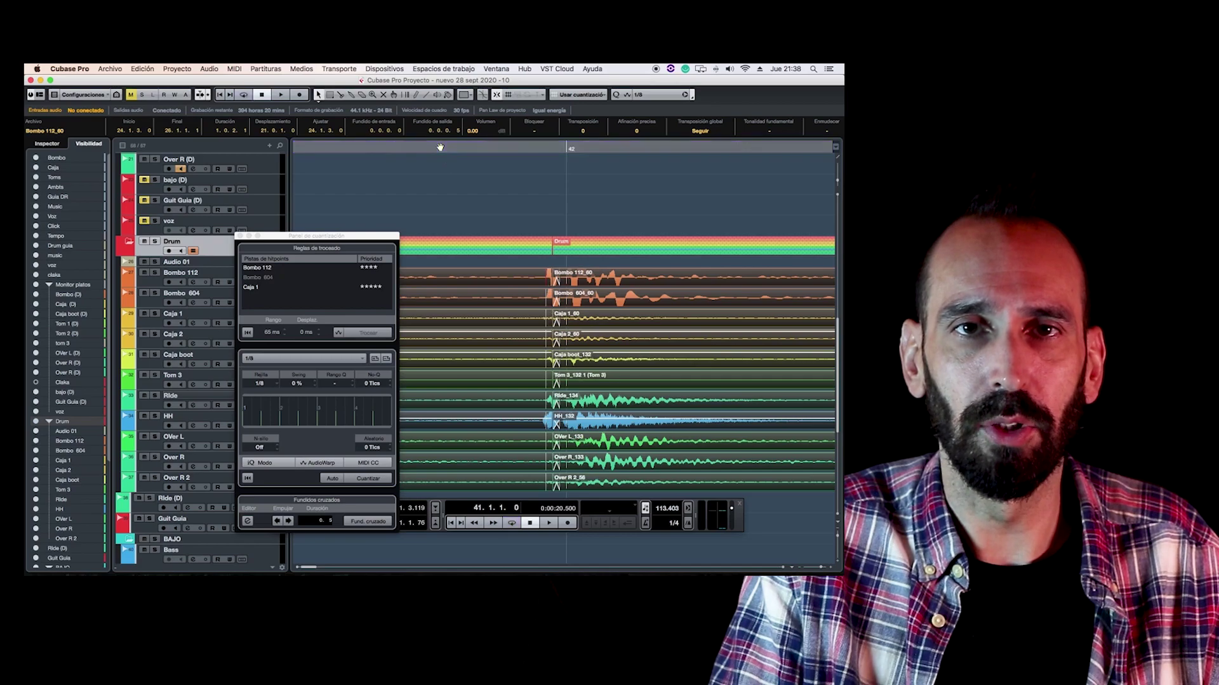
click(432, 148)
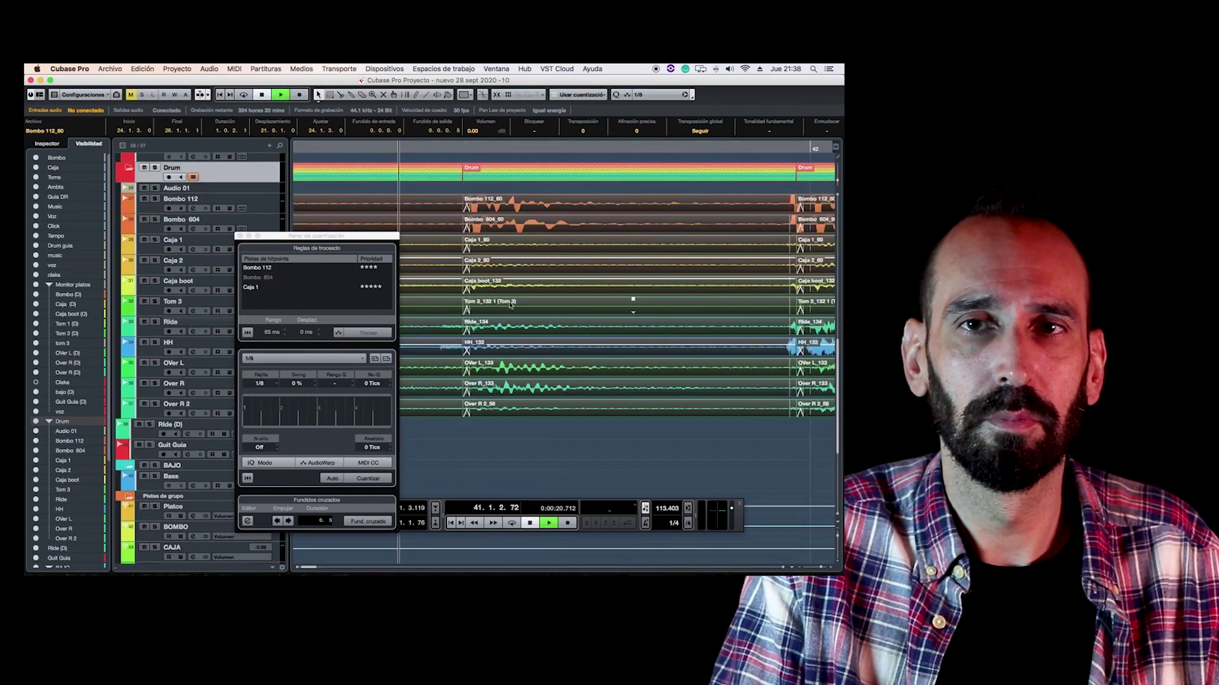
key(space)
Examine the crossfades and slice boundaries around bars 41 to 43 across the drum tracks
scroll(603, 299, left, 2)
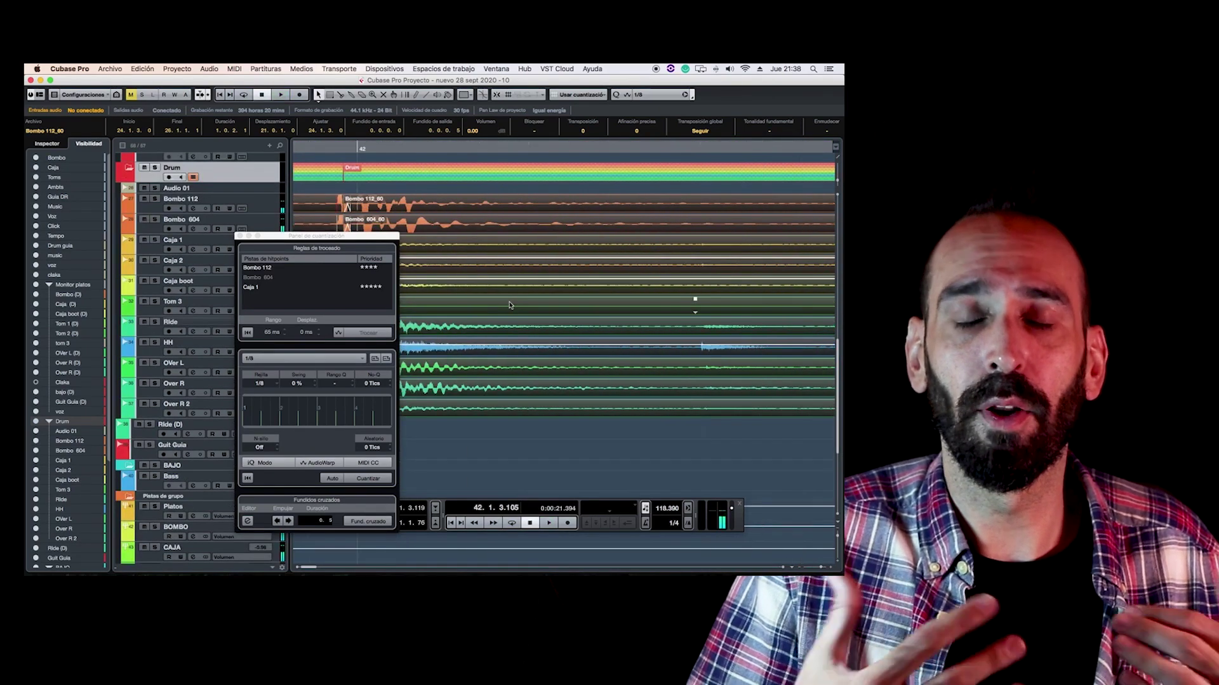
scroll(556, 207, left, 3)
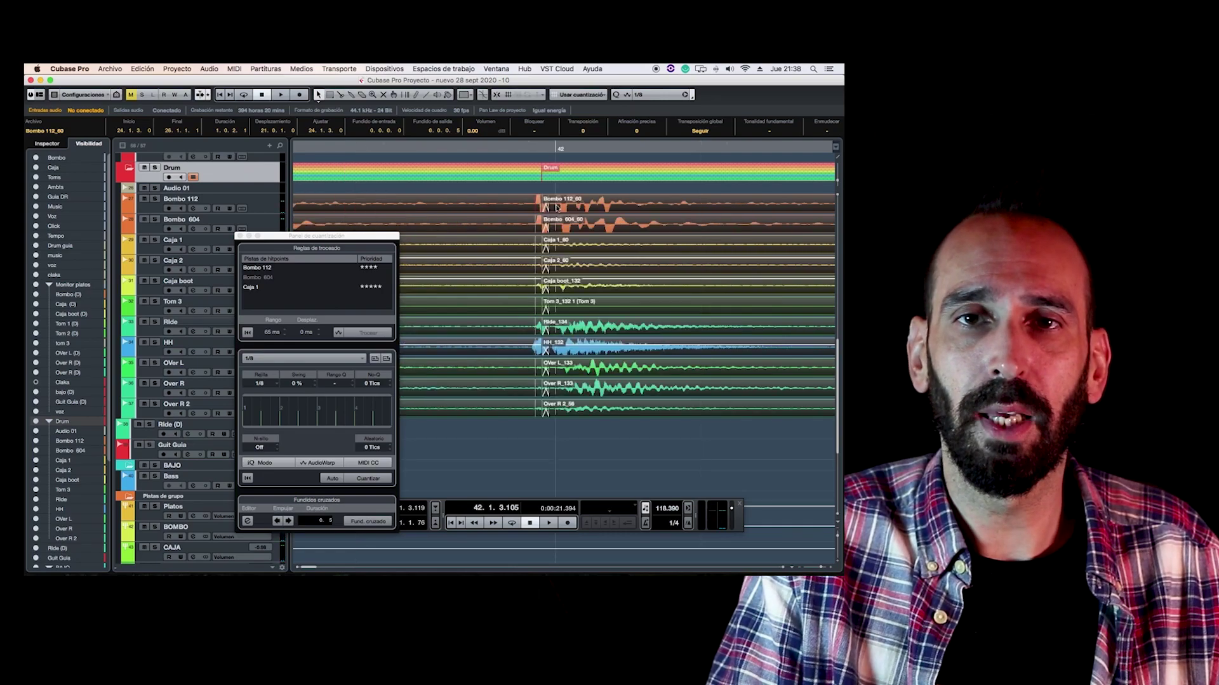
scroll(556, 207, left, 1)
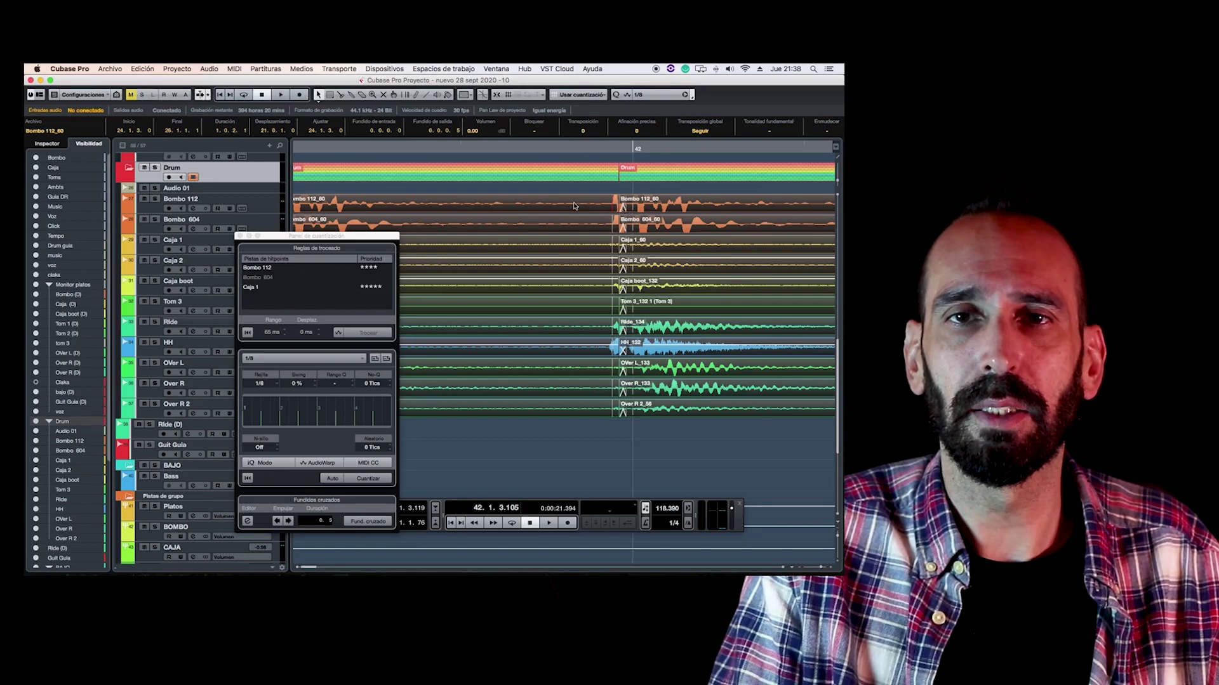
scroll(575, 206, right, 3)
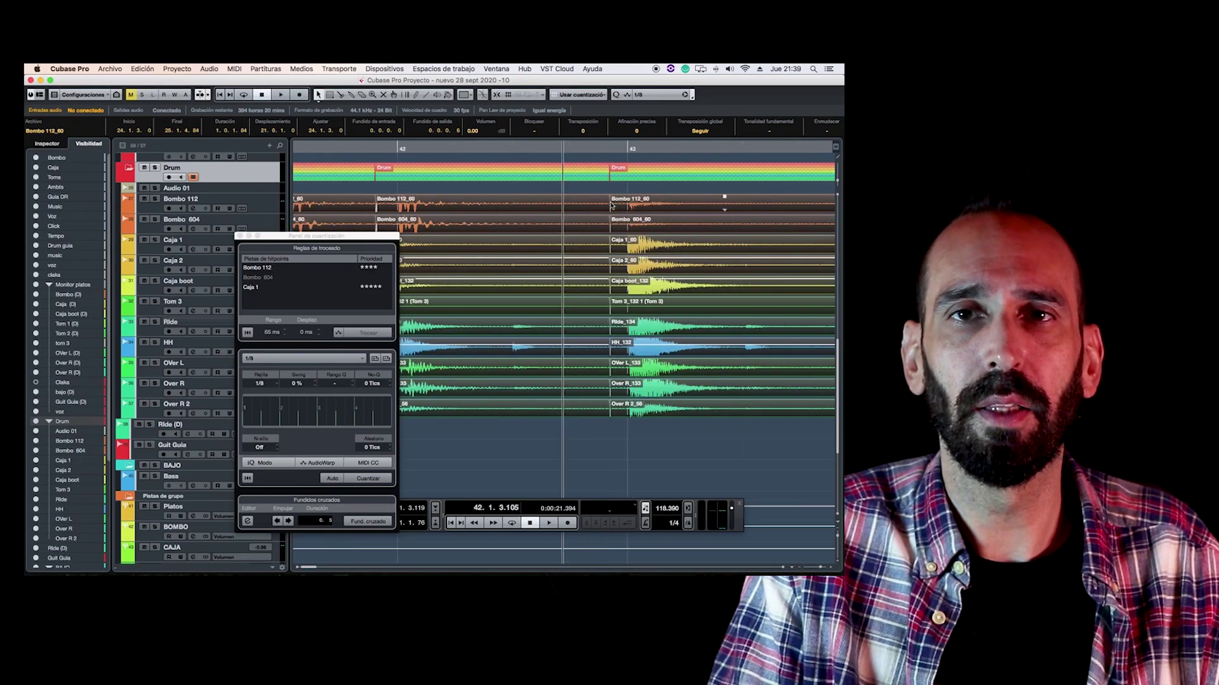
scroll(613, 207, down, 8)
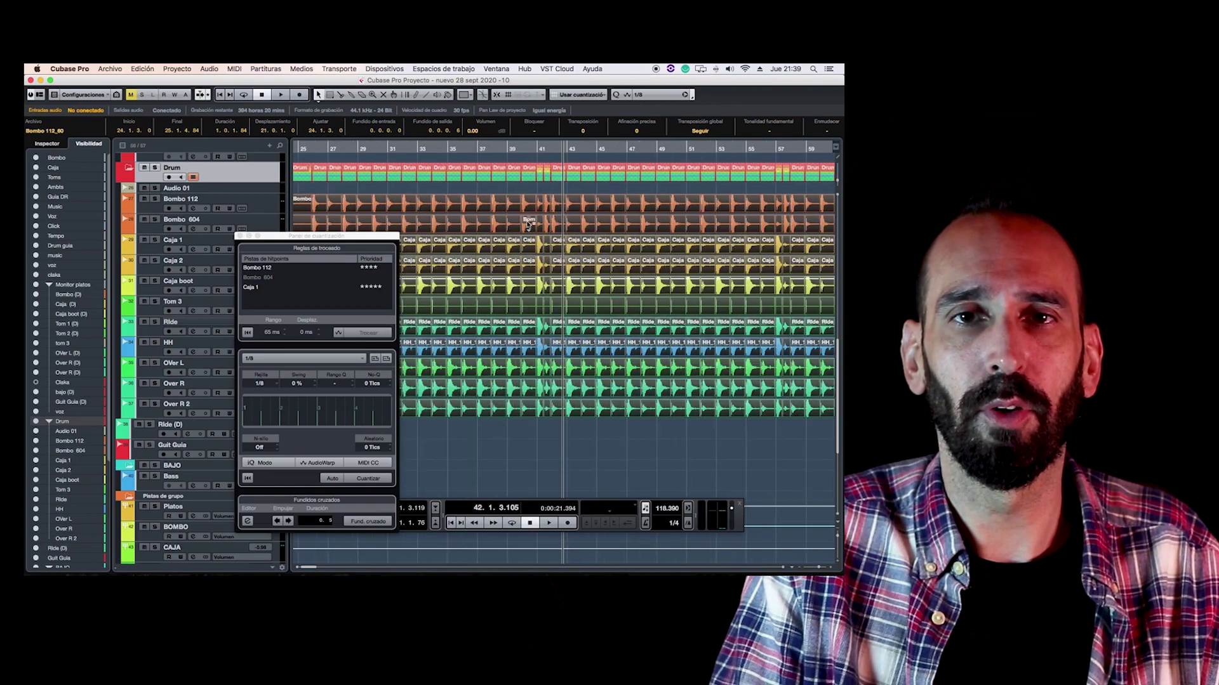
scroll(528, 223, left, 2)
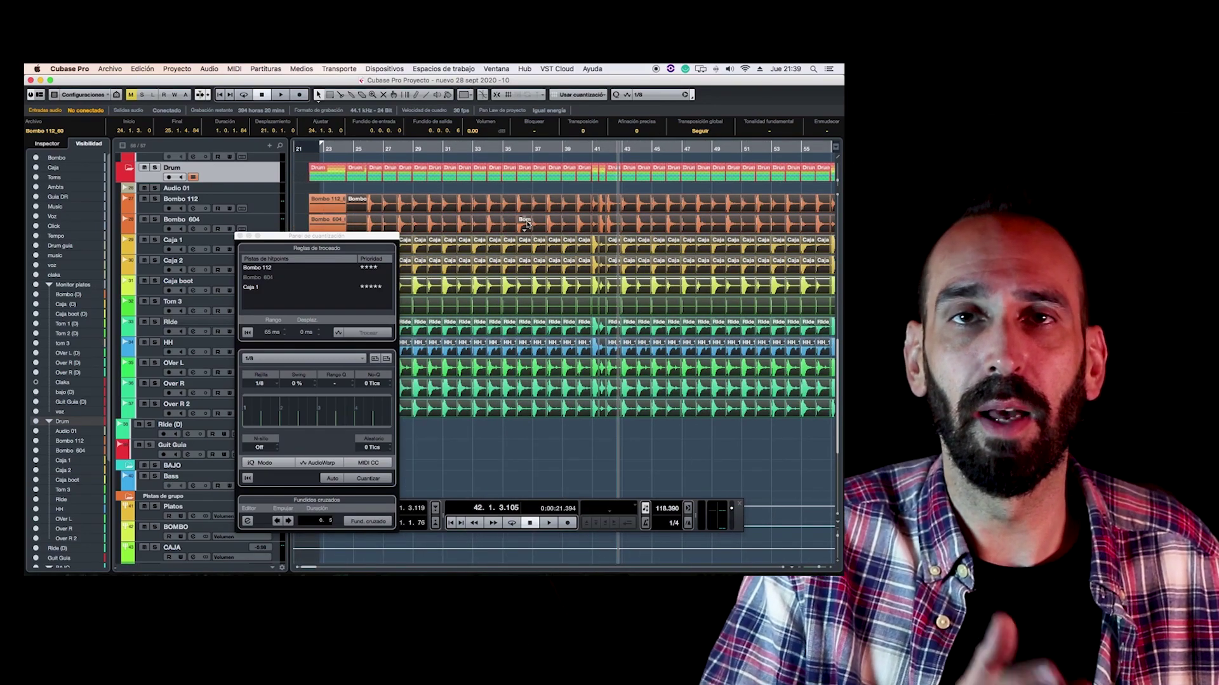
Play back the quantized drums from around bar 24 and close the Quantize Panel while listening
click(345, 148)
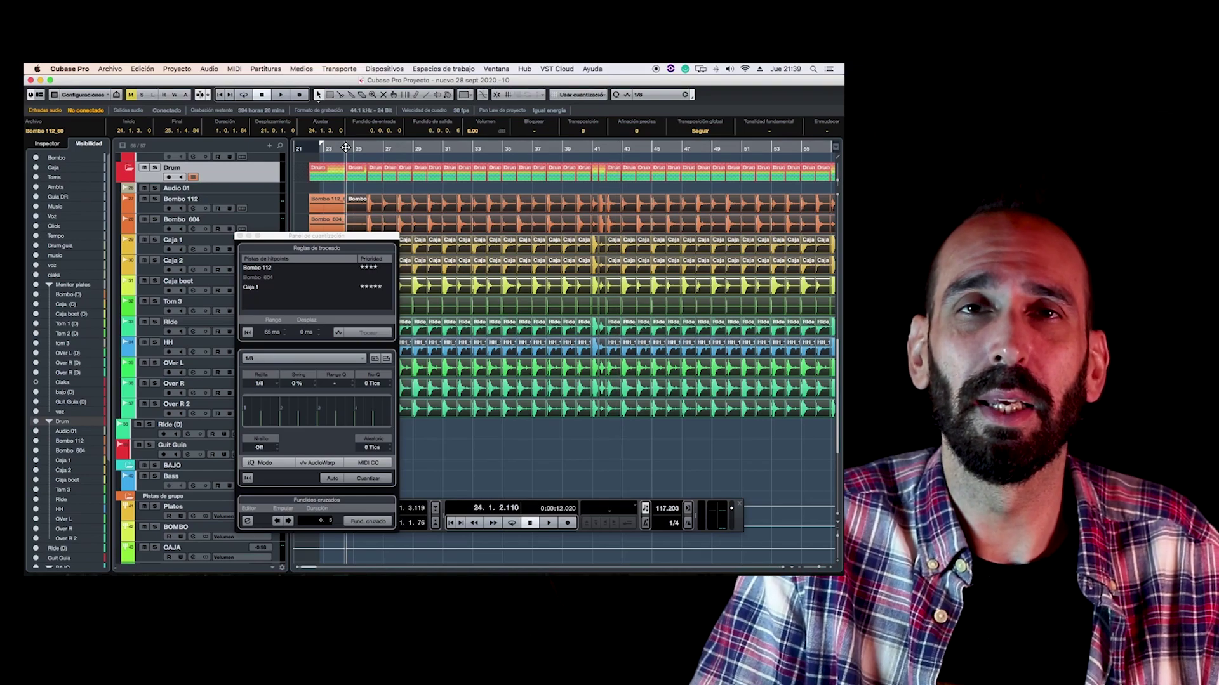
key(space)
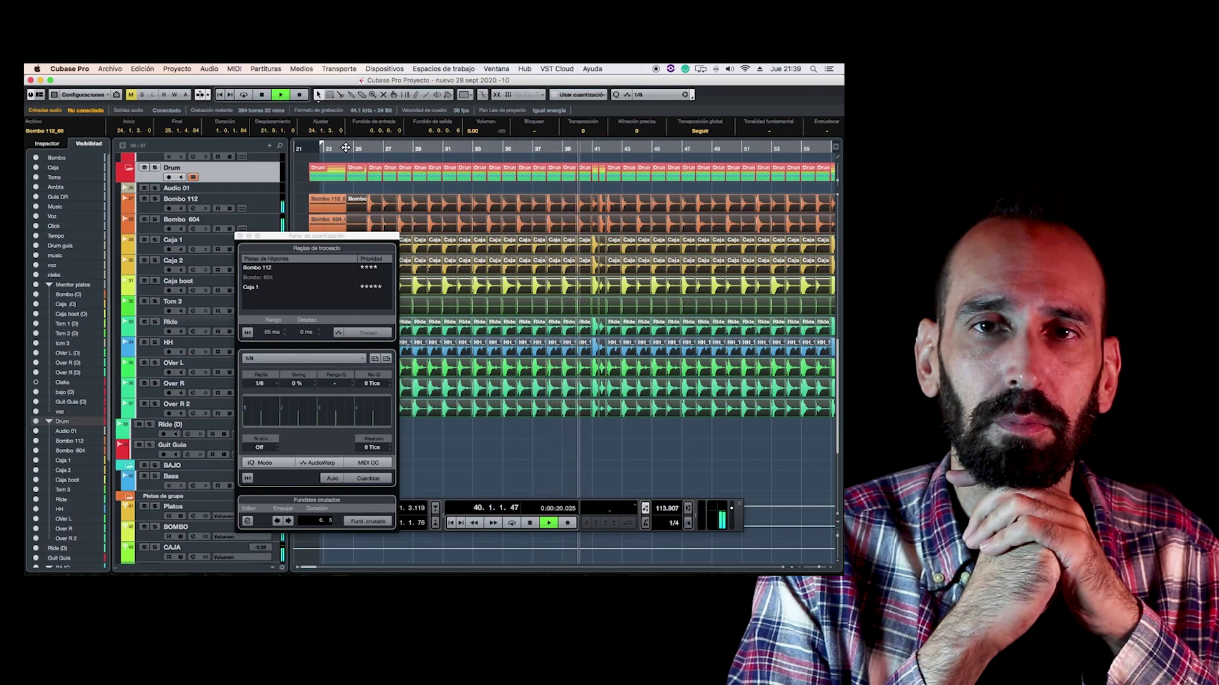
key(space)
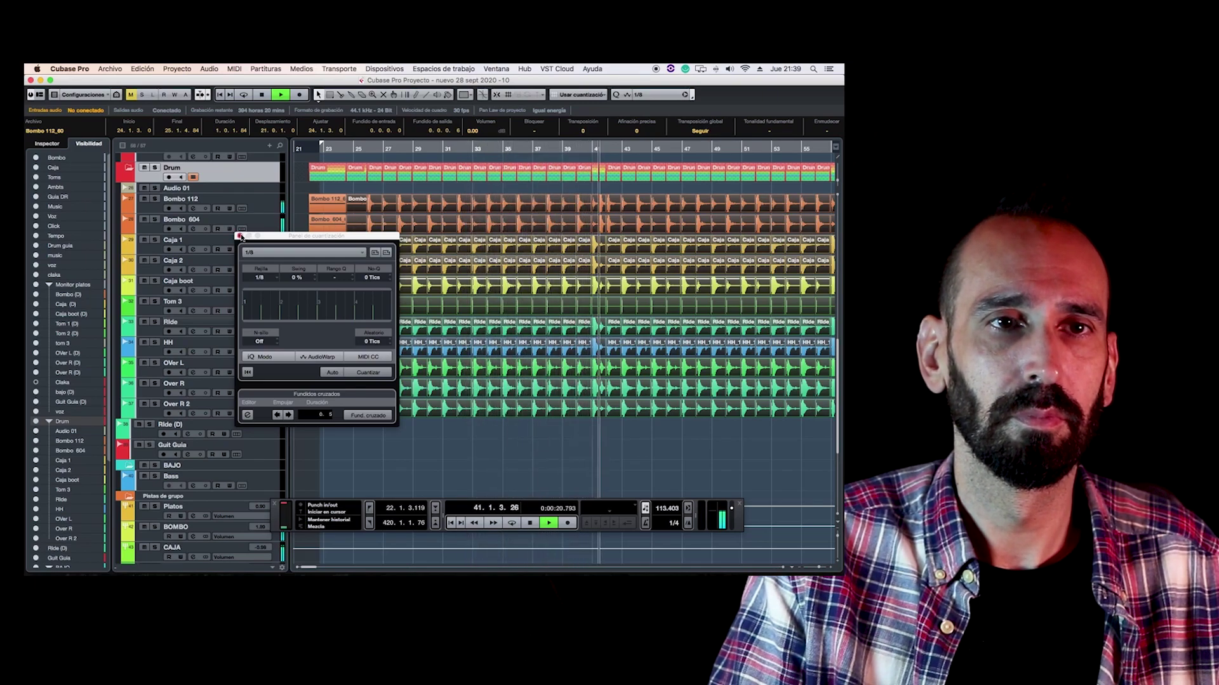
click(240, 235)
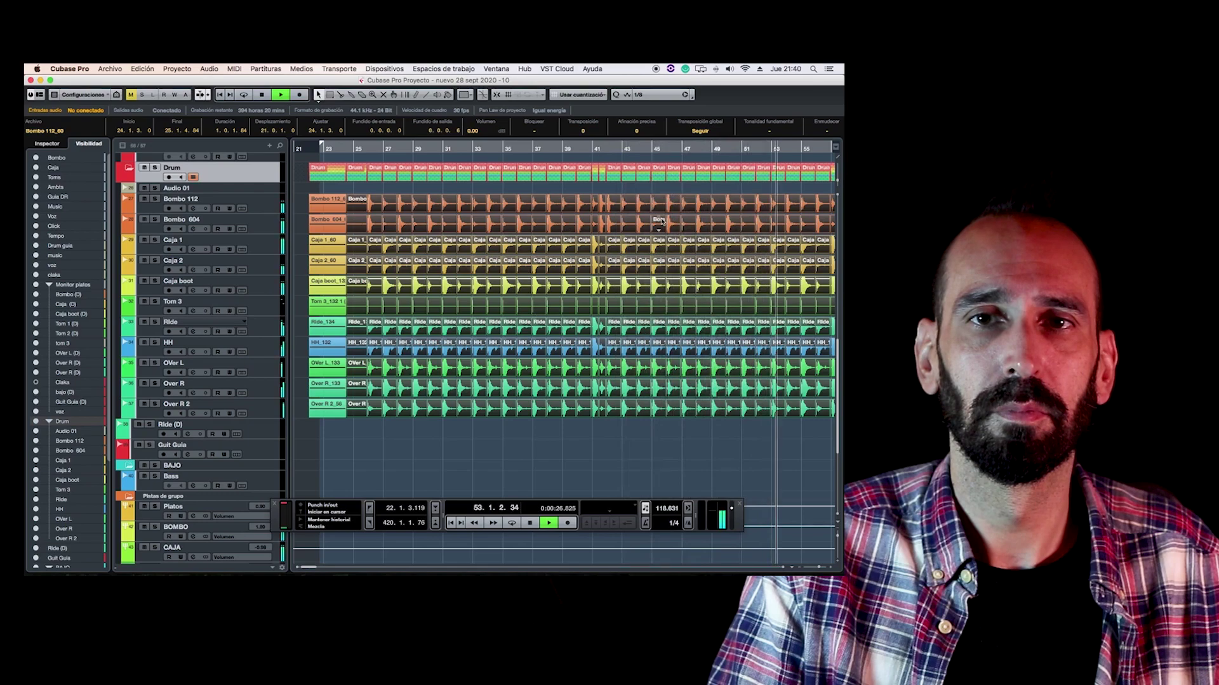
key(space)
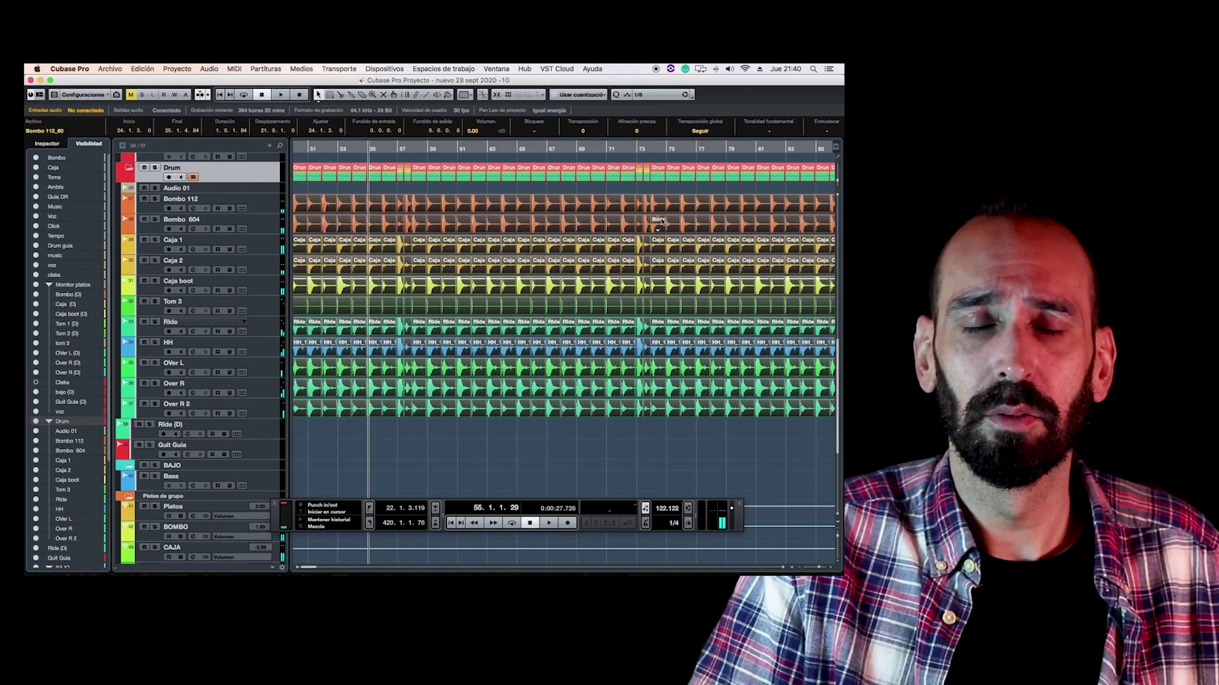